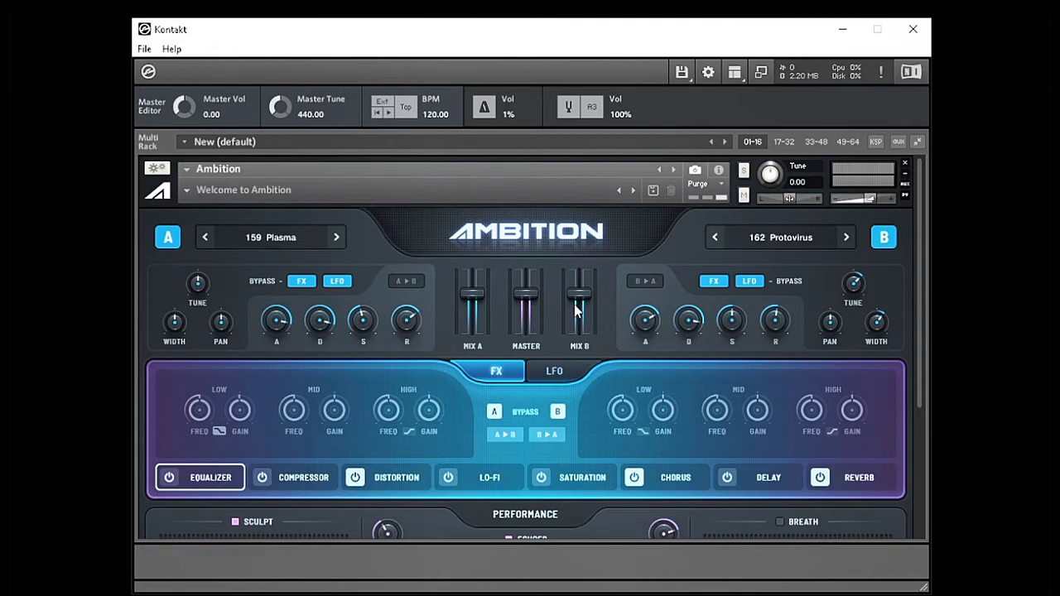
drag(585, 294, 596, 363)
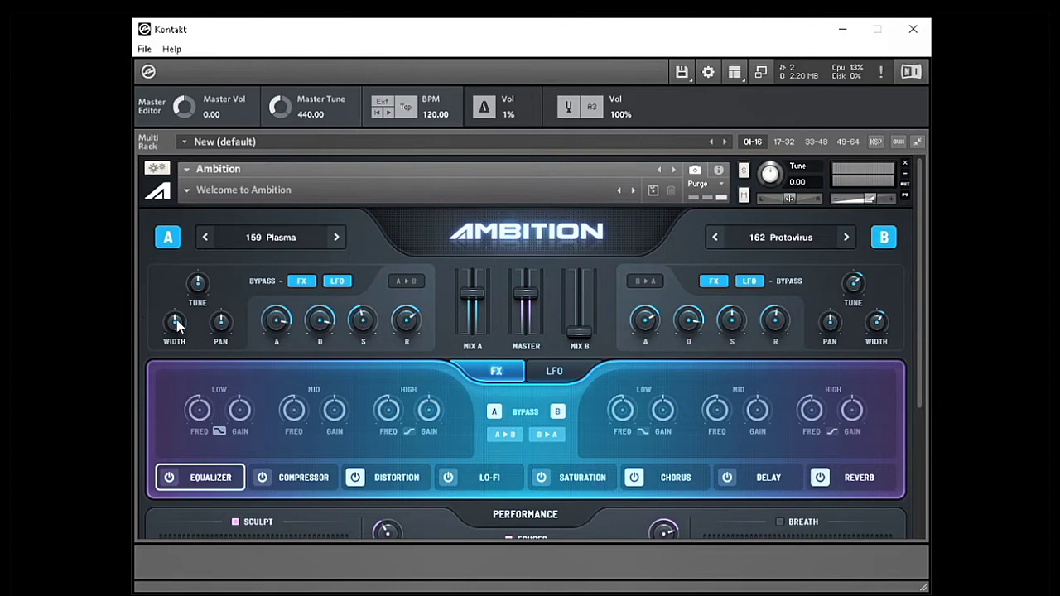
drag(176, 325, 193, 415)
drag(221, 322, 259, 426)
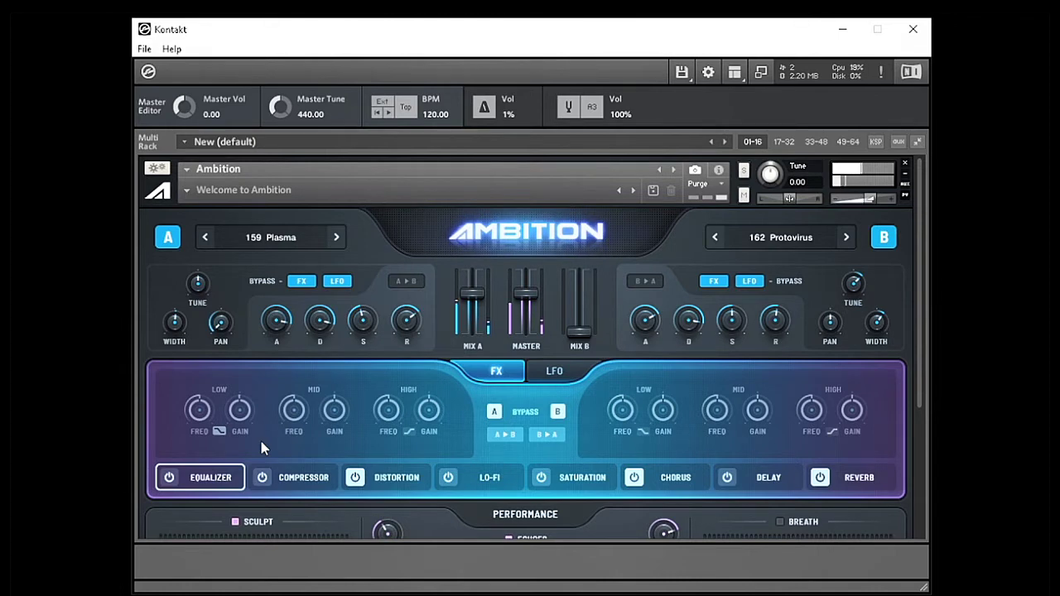
mouse_move(230, 315)
drag(197, 283, 238, 283)
click(310, 281)
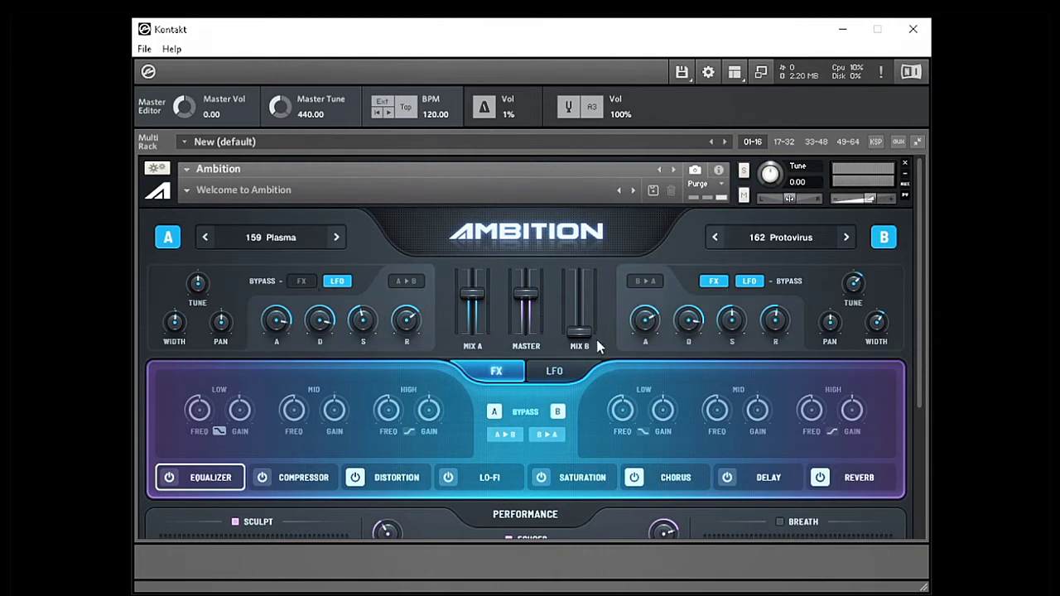
drag(581, 335, 576, 262)
click(713, 281)
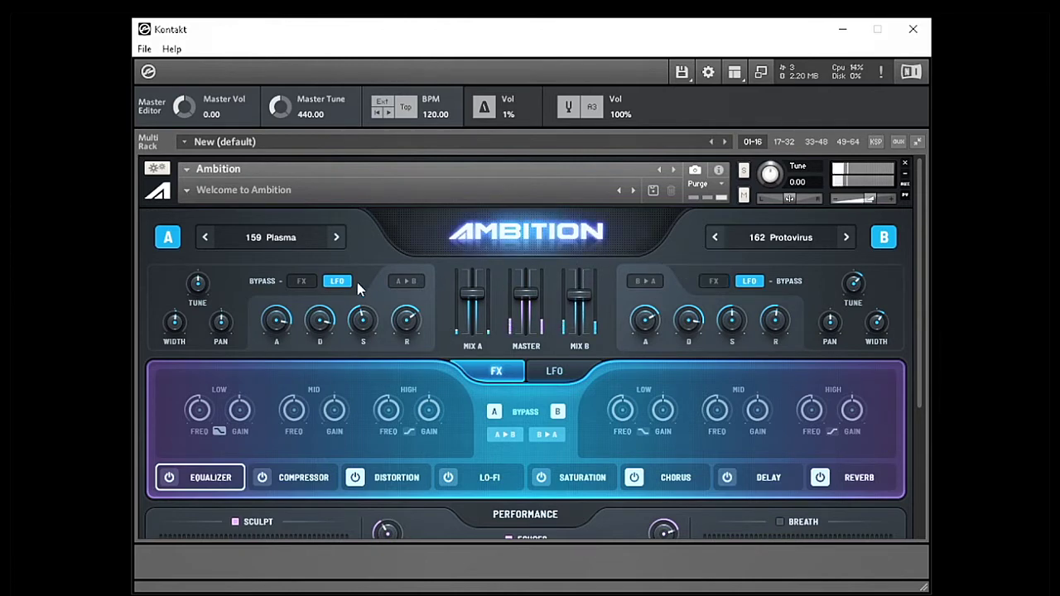
click(303, 282)
click(713, 281)
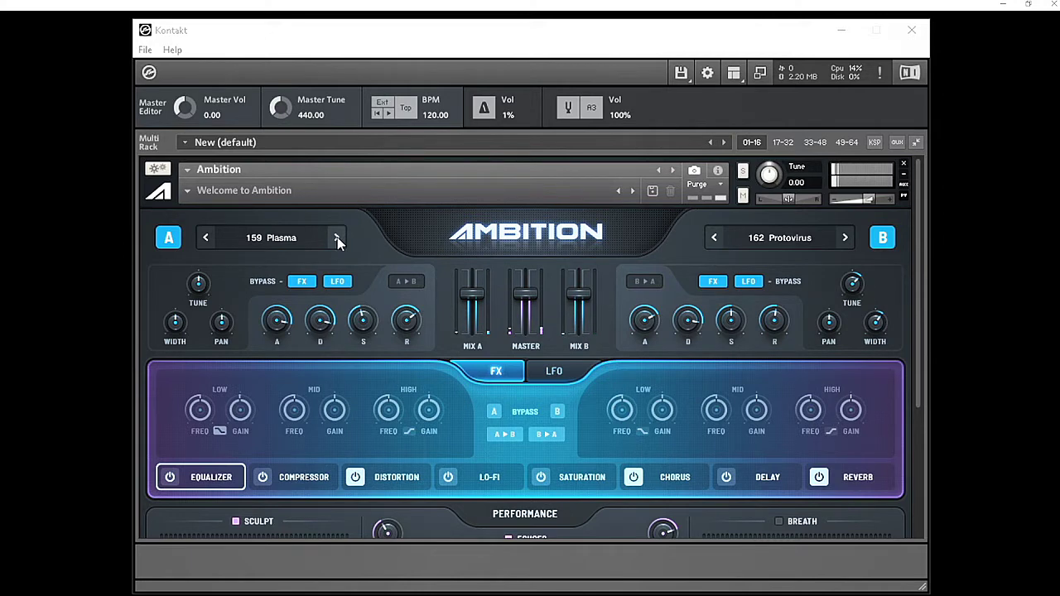
Step layer A forward through its textures to 163 Pulse Grinder
click(337, 238)
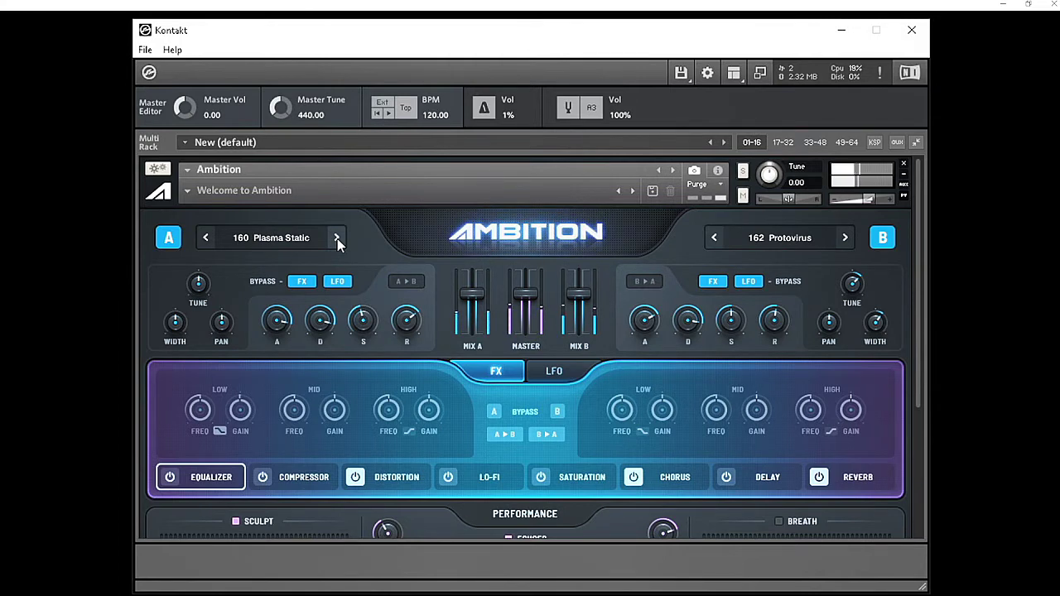
click(337, 239)
double_click(336, 239)
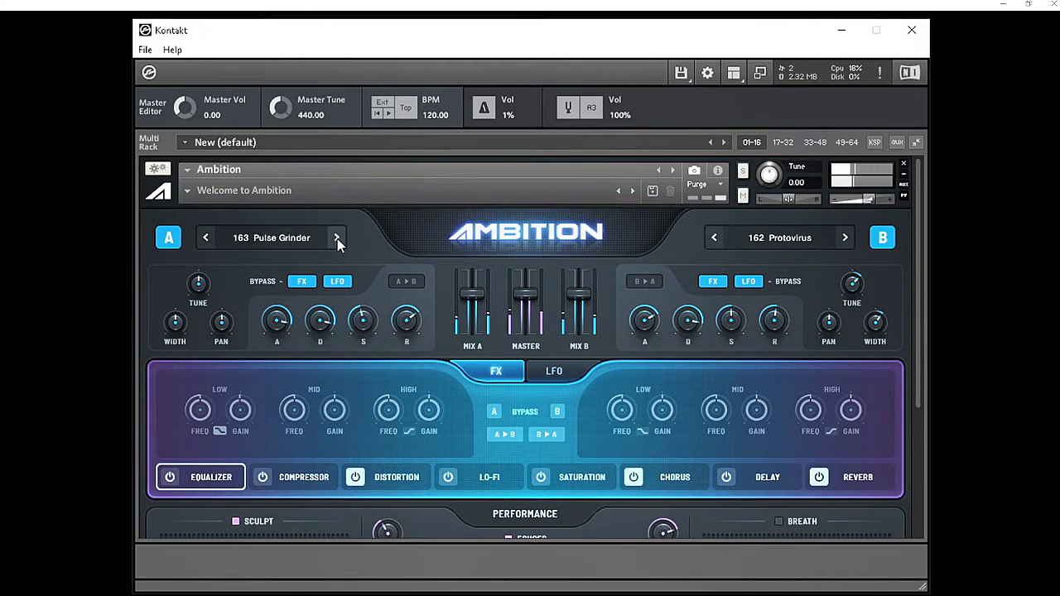
Step layer B forward to 167 Quiet Courage and show both preset lists
double_click(845, 238)
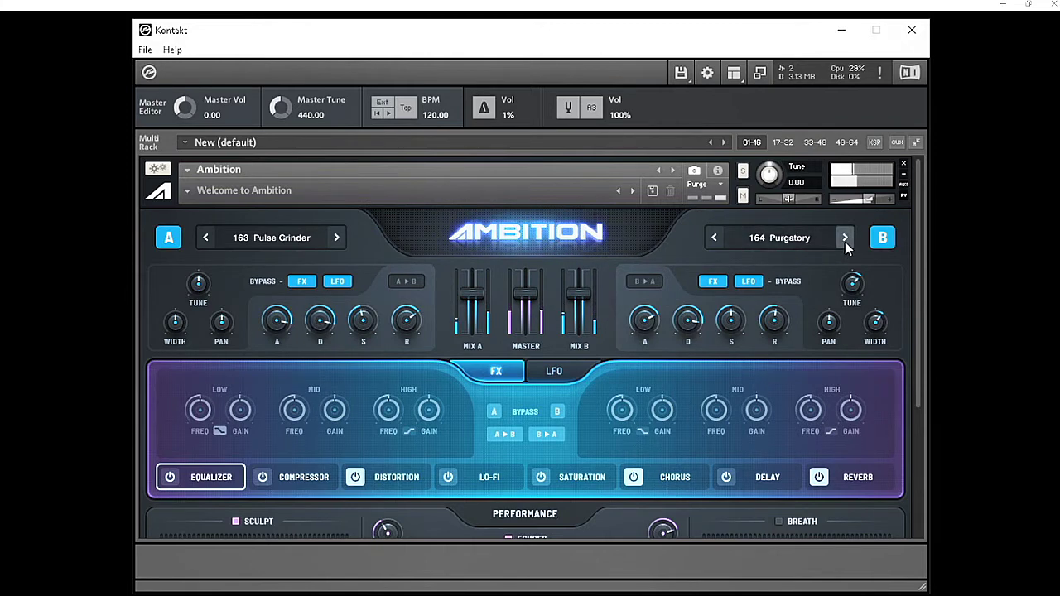
click(844, 240)
click(844, 240)
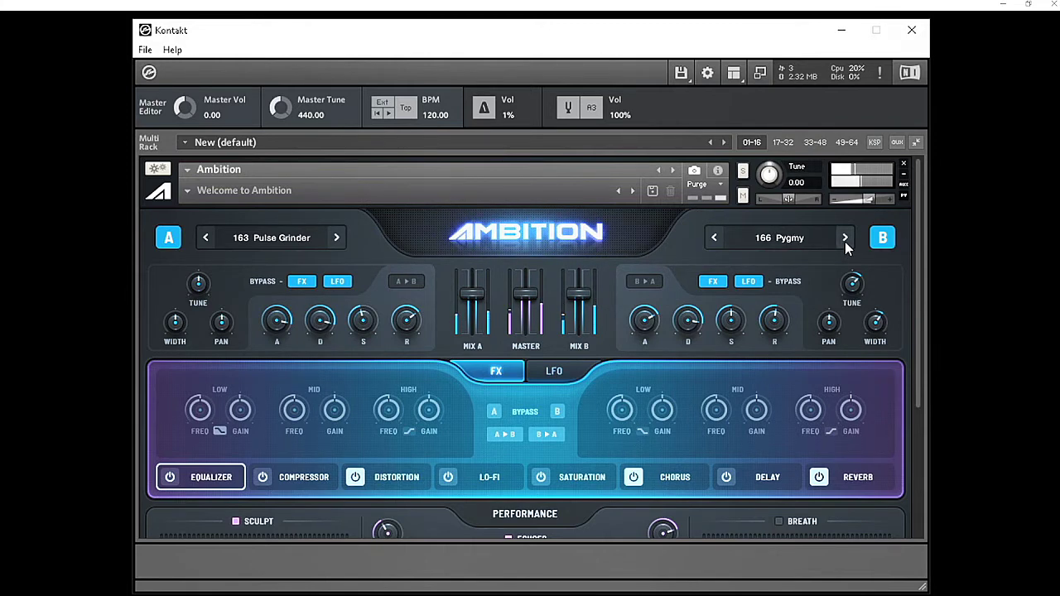
click(844, 240)
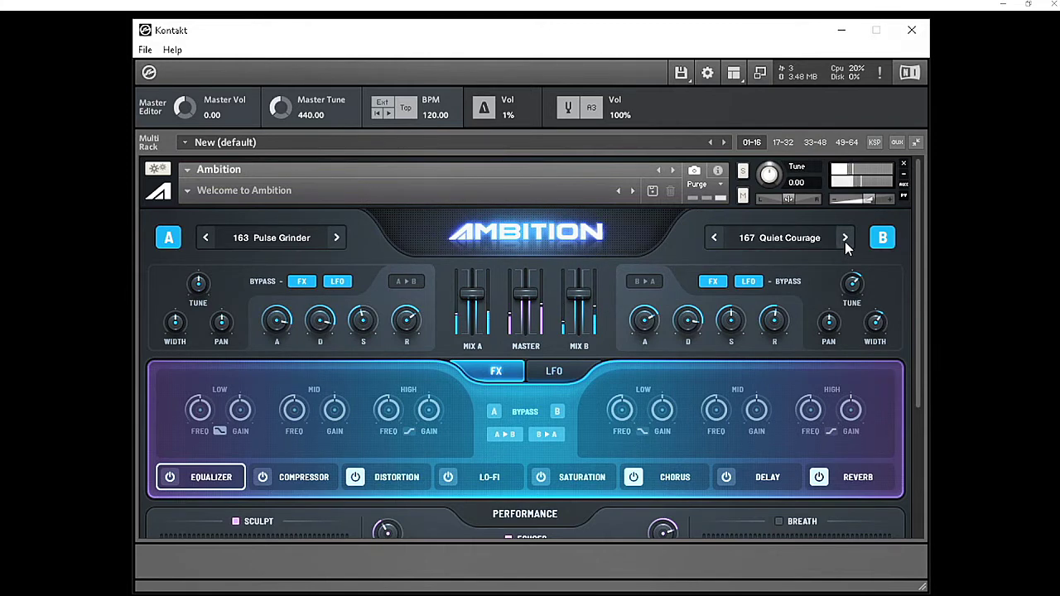
click(292, 244)
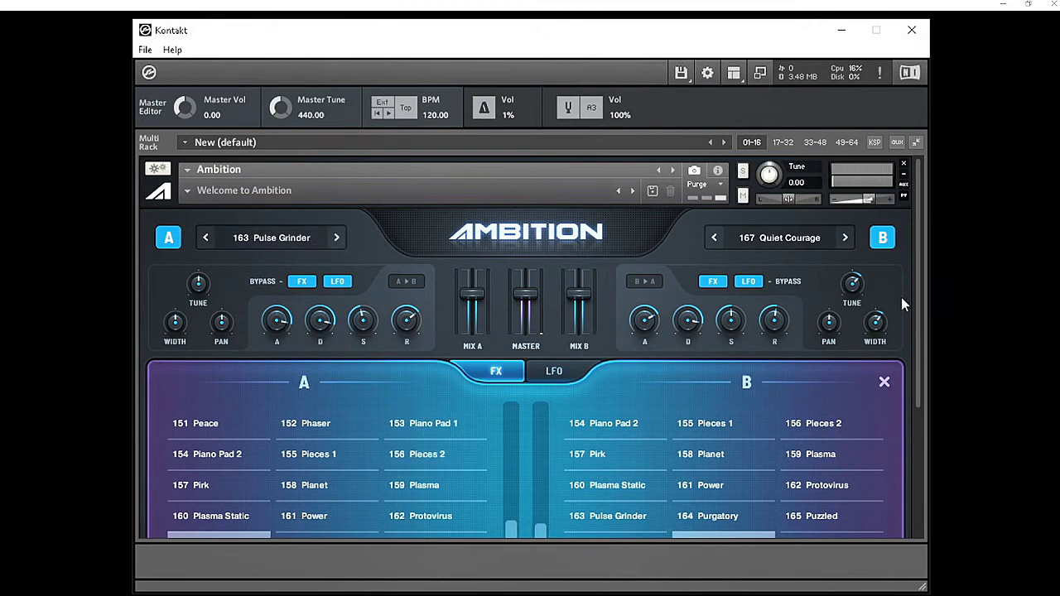
Audition 83 First Order 2 on layer A and 161 Power on B, then return B to 167 Quiet Courage
drag(924, 298, 927, 421)
drag(511, 359, 510, 304)
click(334, 305)
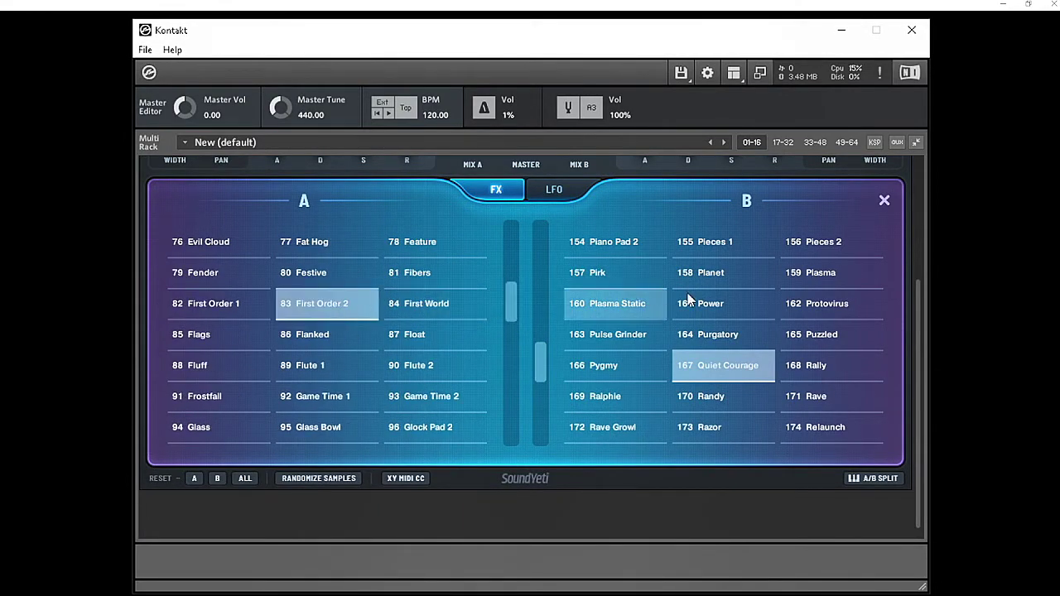
click(739, 304)
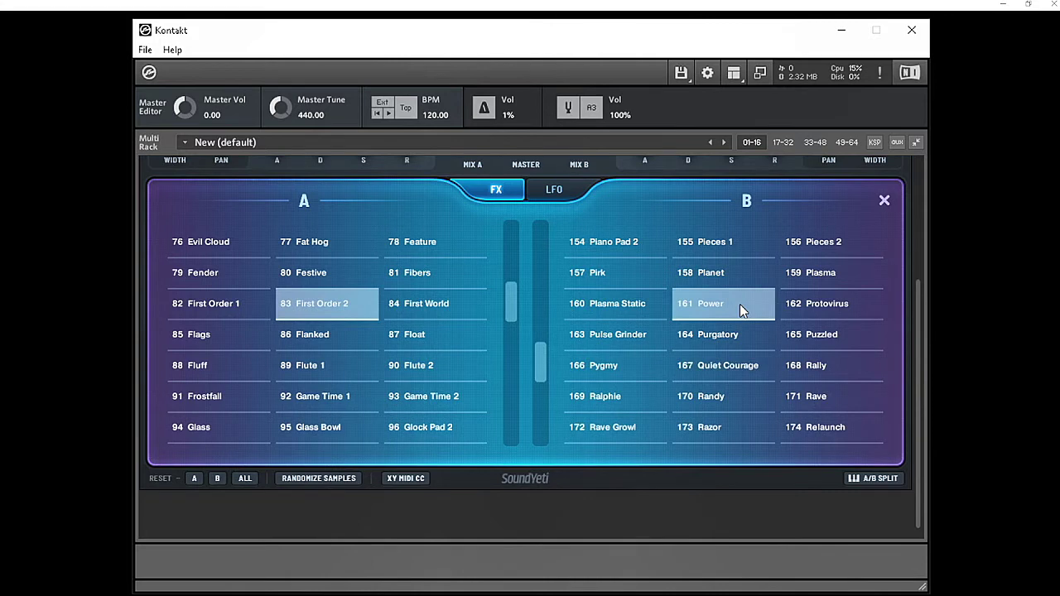
click(735, 369)
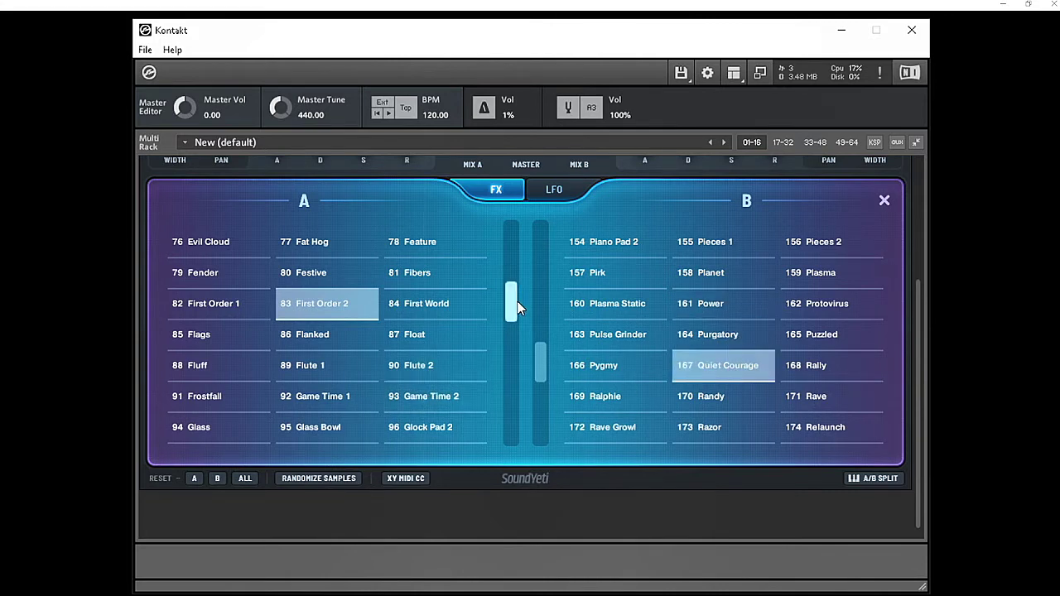
Load 144 Neural Link on layer A, try 168 Rally on B, then settle B on 226 Thick Strings
drag(511, 300, 461, 356)
click(444, 370)
click(877, 369)
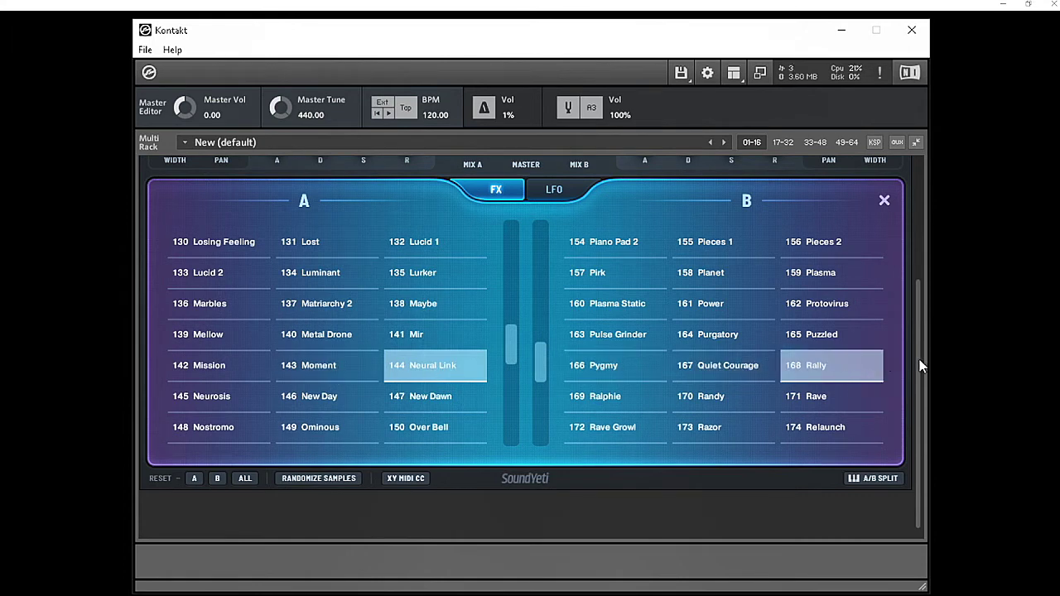
scroll(878, 352, down, 1)
drag(542, 355, 550, 397)
click(602, 389)
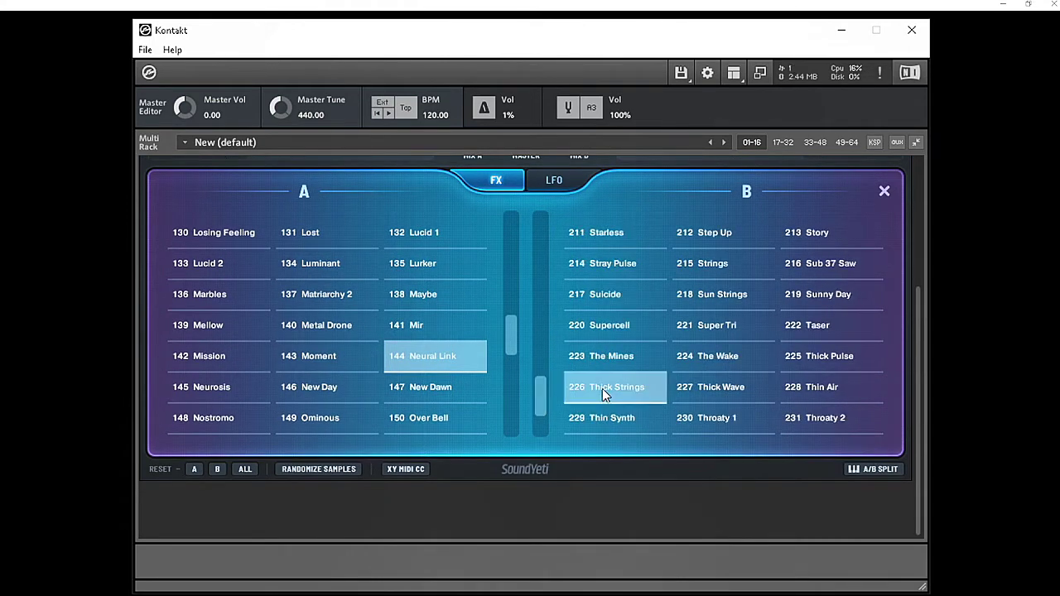
Try 133 Lucid 2 on layer A, then settle A on 171 Rave
click(194, 264)
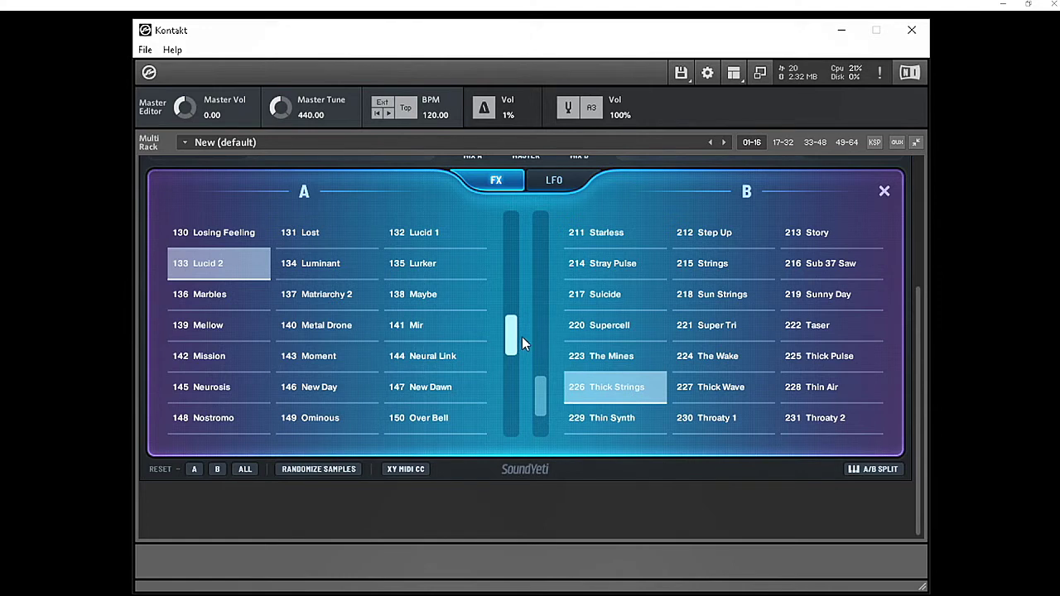
drag(516, 338, 516, 357)
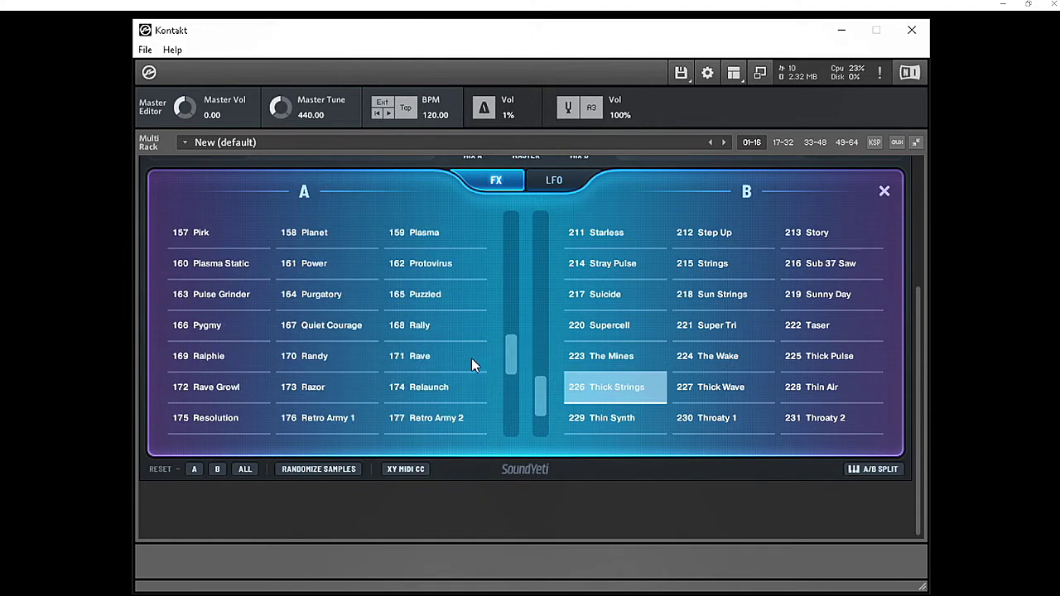
click(422, 362)
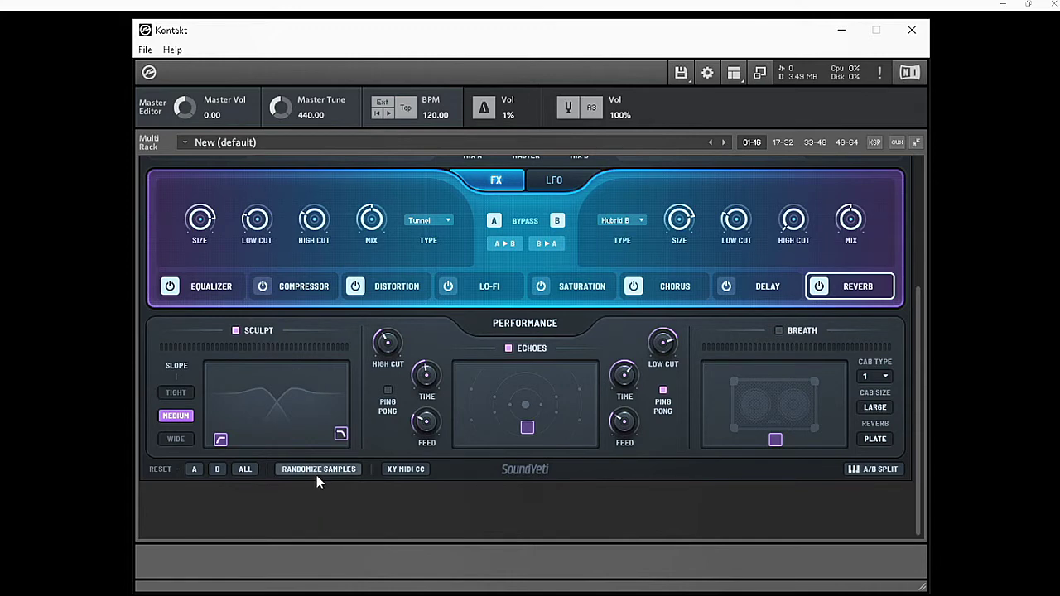
Randomize both layers' samples, check the preset names, then randomize them again
click(316, 468)
scroll(917, 439, up, 5)
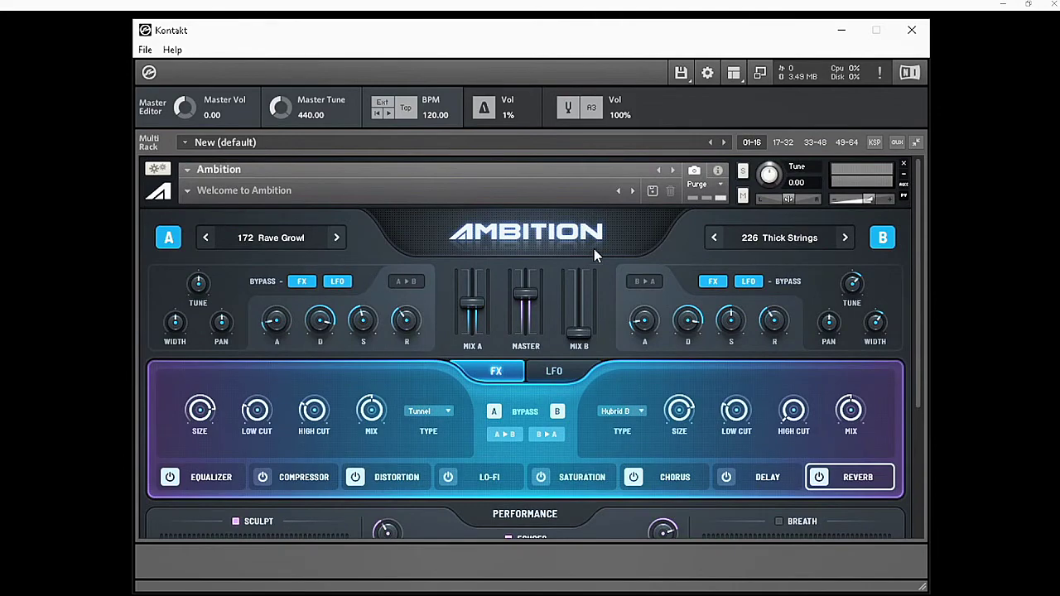
drag(920, 269, 922, 406)
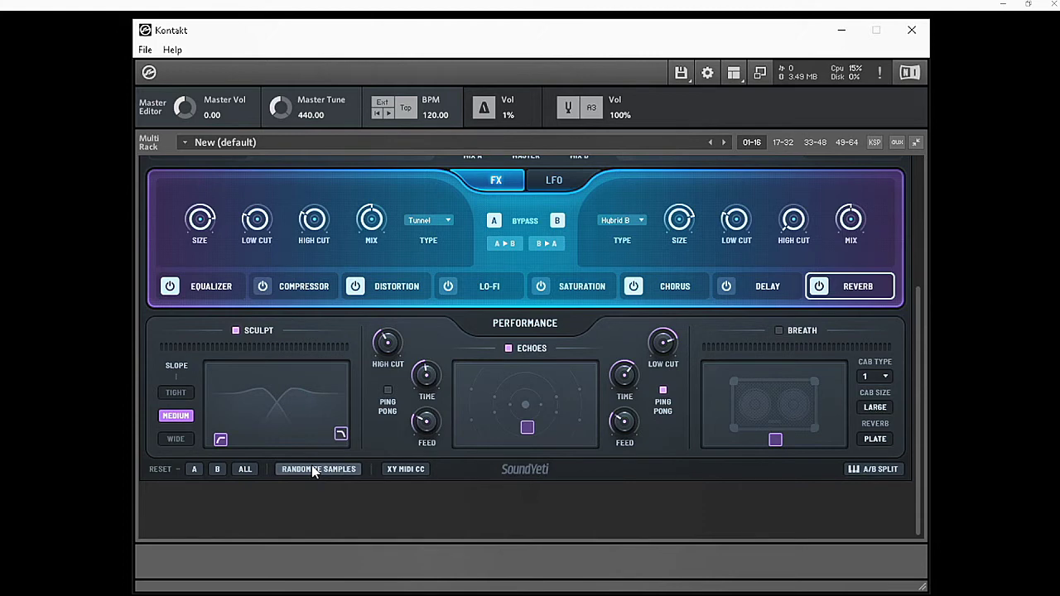
click(311, 469)
Bypass the effects on layers A and B, then switch both back on
scroll(381, 460, up, 1)
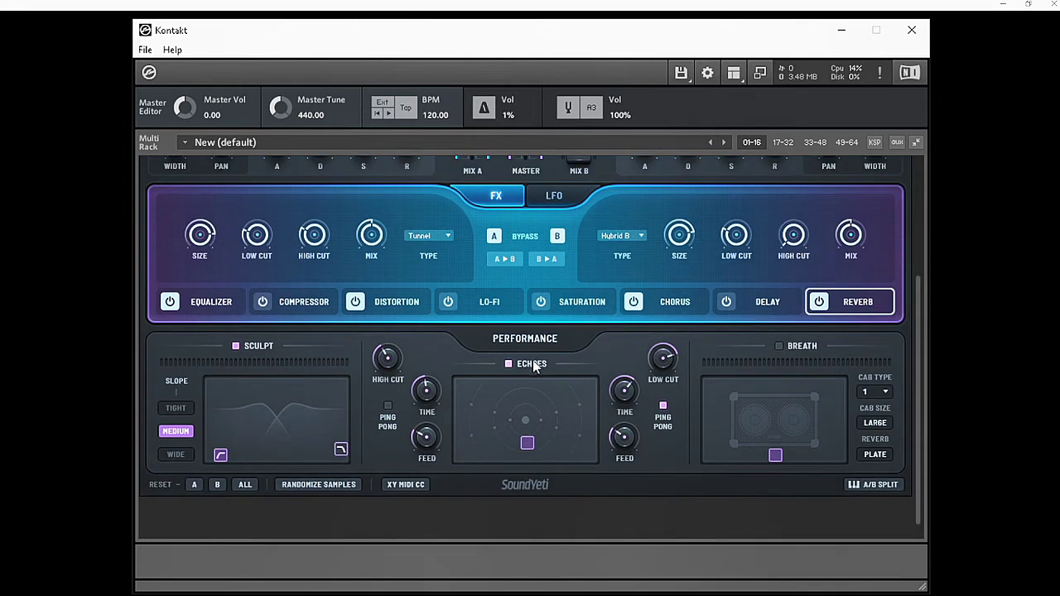
scroll(450, 363, up, 5)
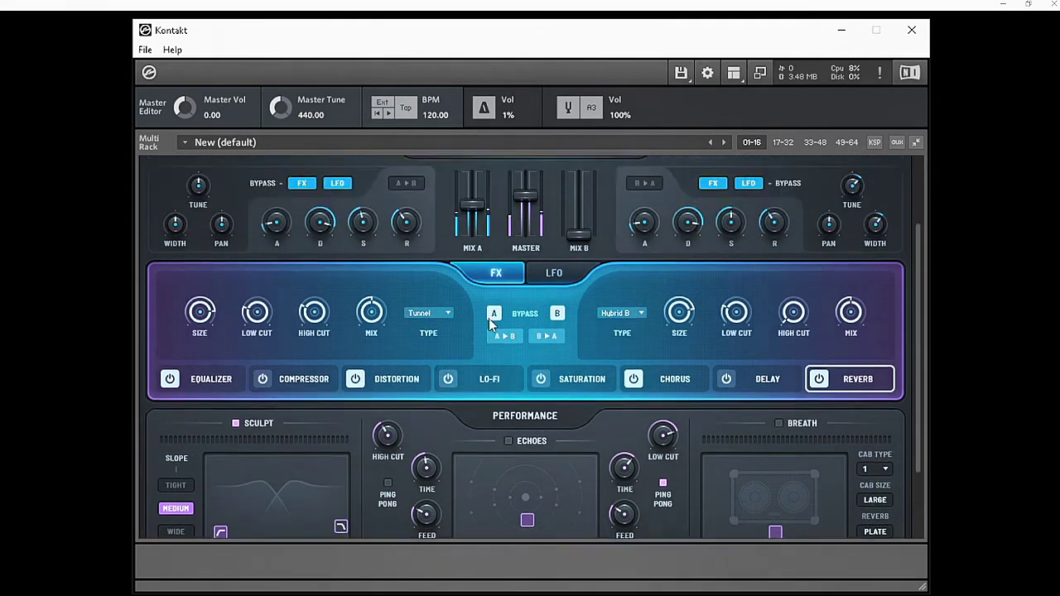
click(301, 245)
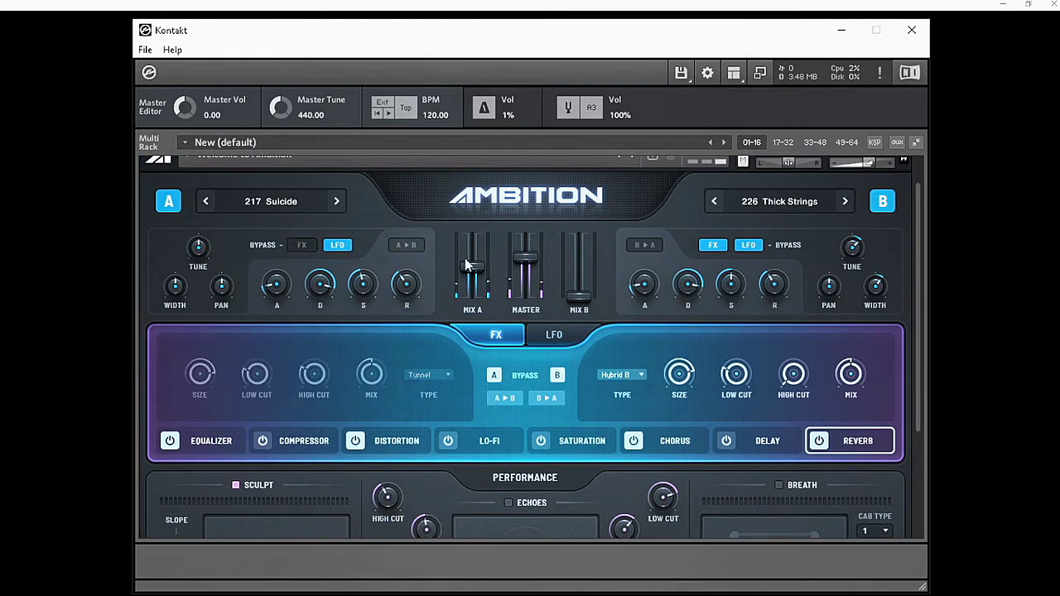
click(713, 246)
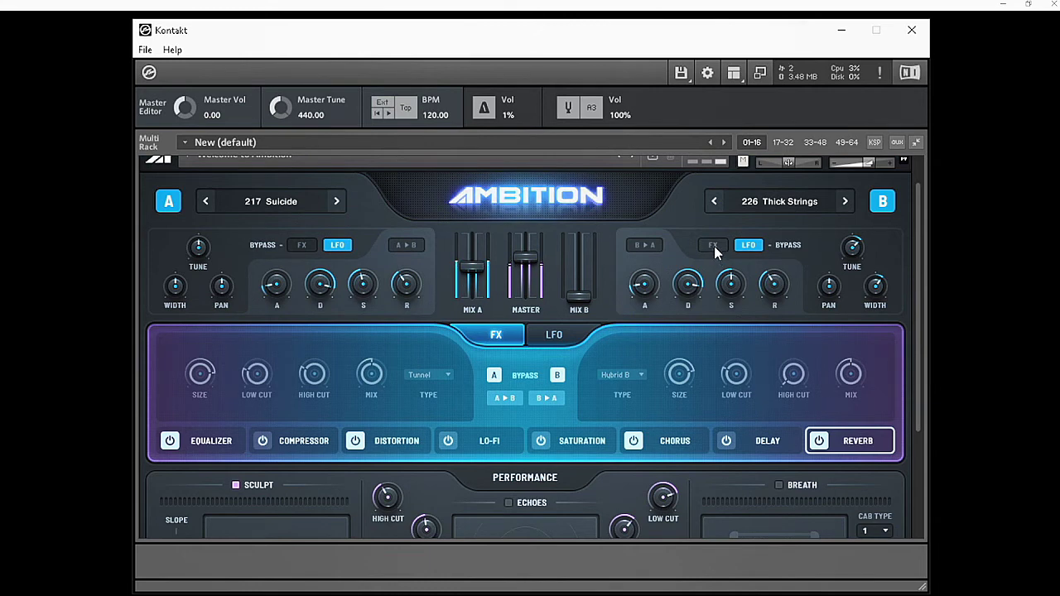
click(713, 246)
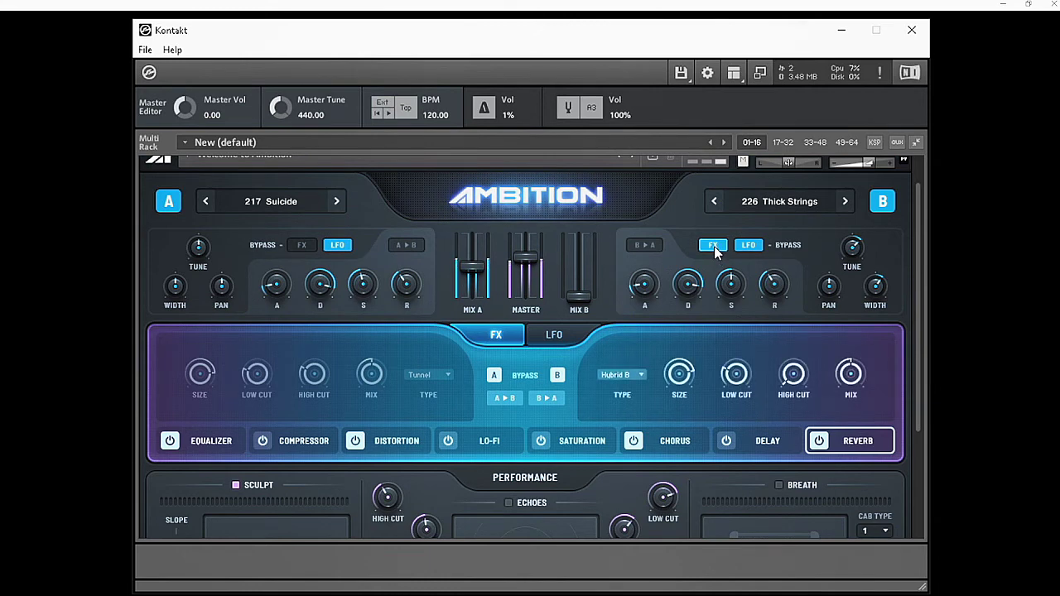
click(305, 245)
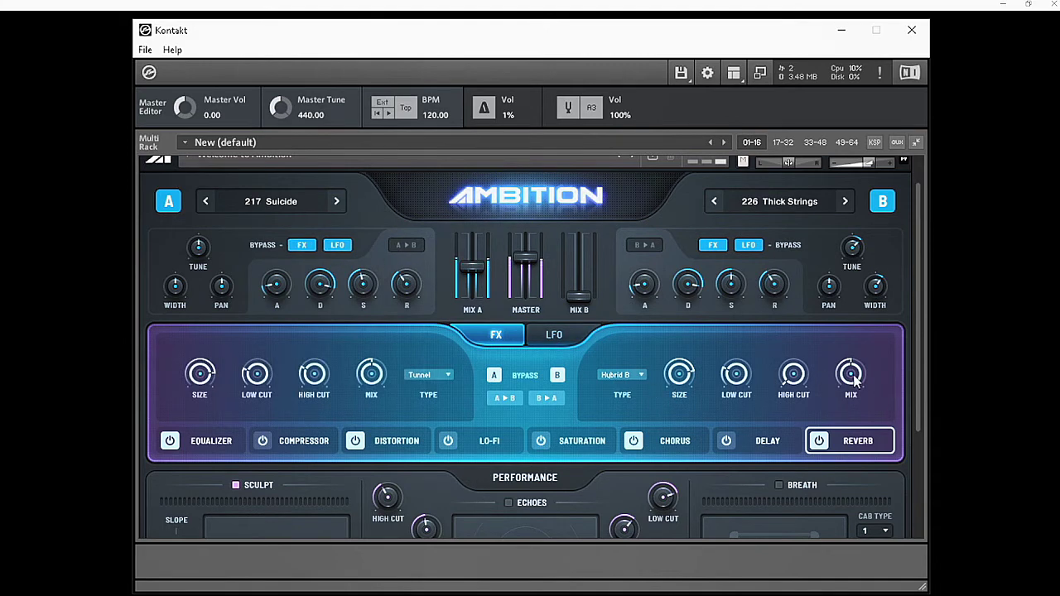
Lower the reverb mix to 29% on layer A and 27% on layer B
drag(843, 372, 846, 383)
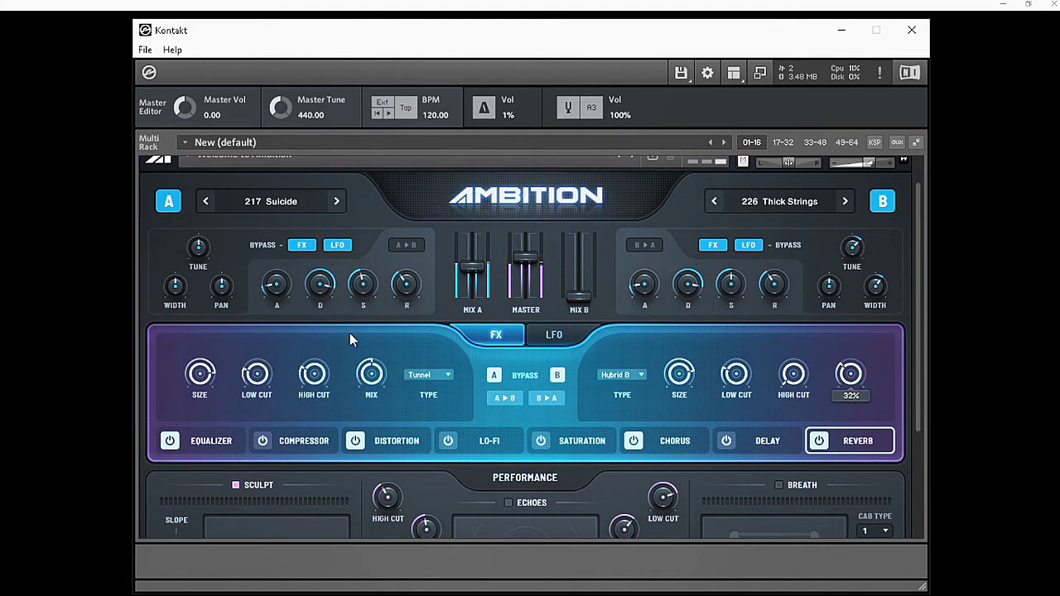
drag(370, 373, 377, 410)
drag(855, 377, 857, 386)
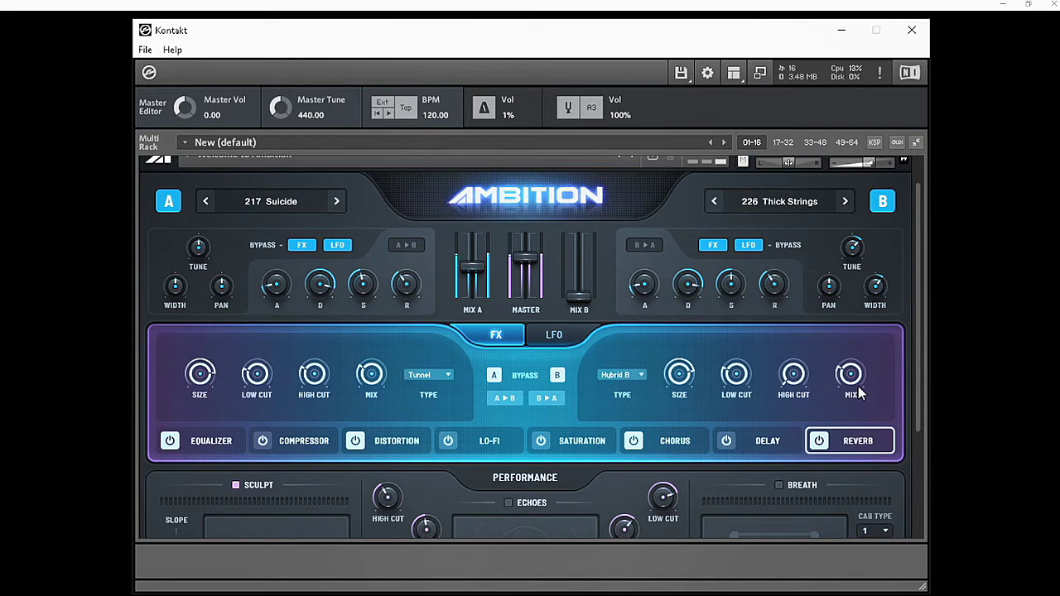
scroll(919, 308, up, 1)
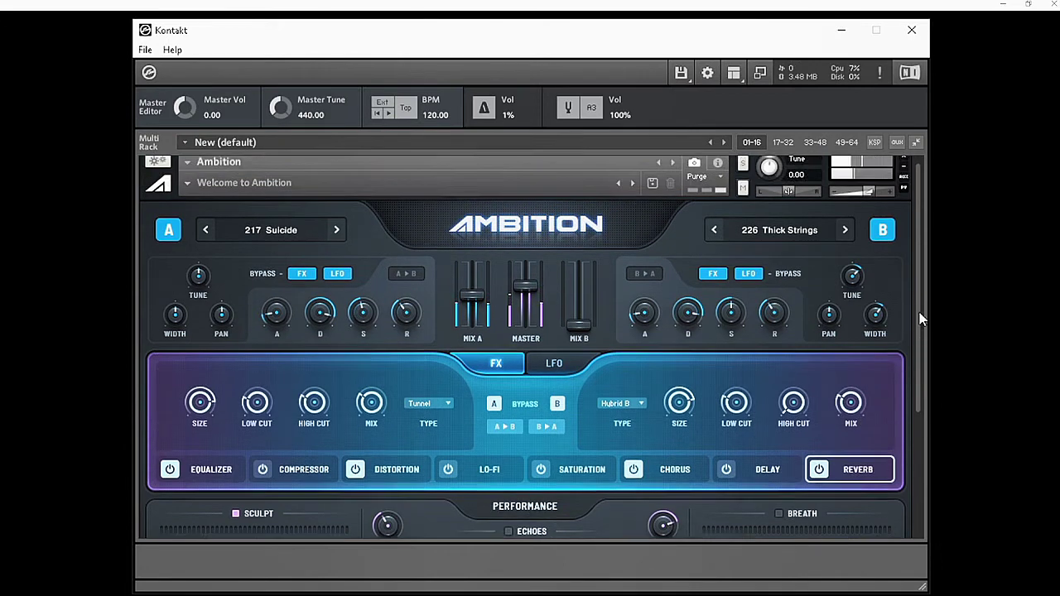
scroll(919, 308, up, 1)
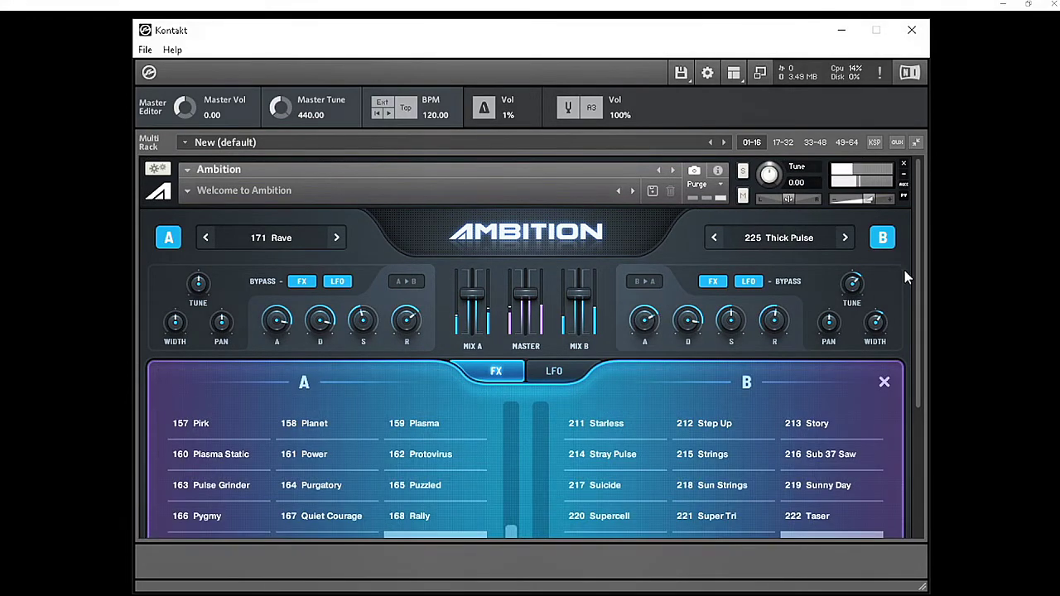
Close the preset list and shorten layer A's attack to 4.6 ms
click(886, 380)
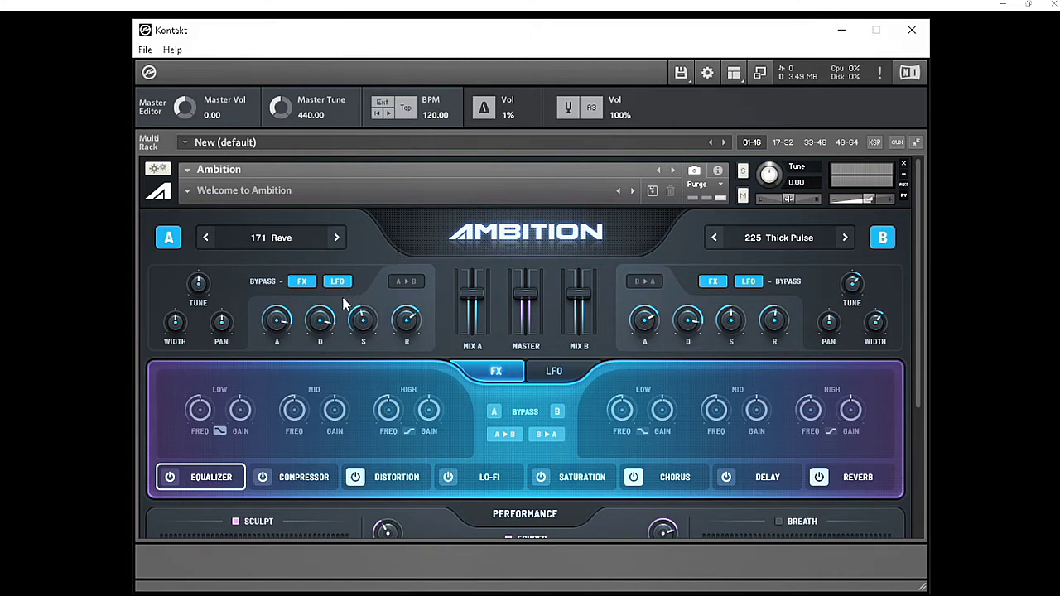
drag(285, 328, 301, 448)
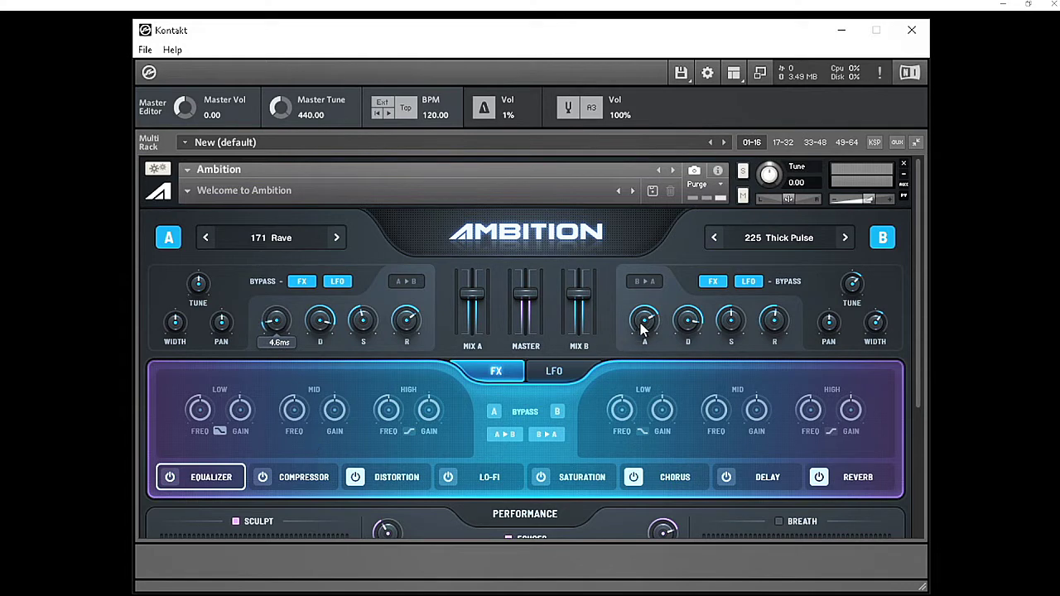
Shorten layer B's attack and advance the layers to 172 Rave Growl and 226 Thick Strings
drag(646, 327, 666, 409)
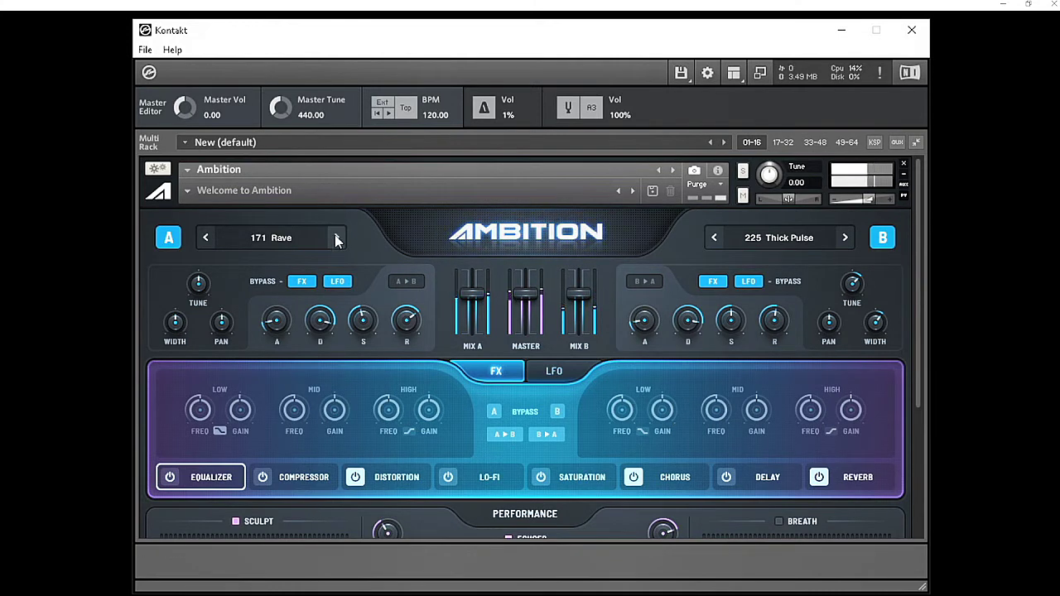
click(336, 238)
click(844, 238)
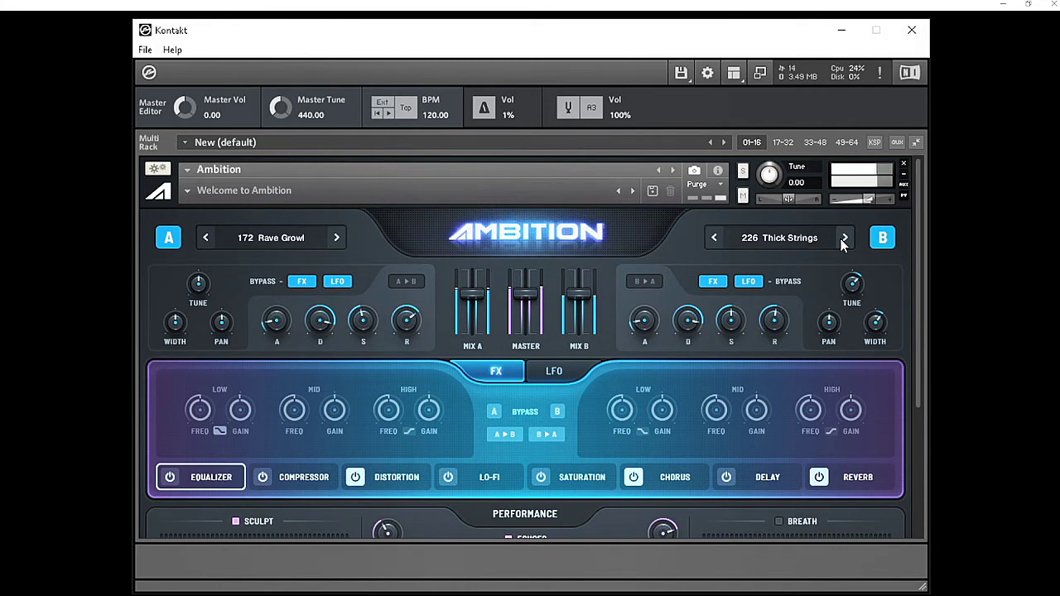
mouse_move(783, 342)
mouse_move(408, 341)
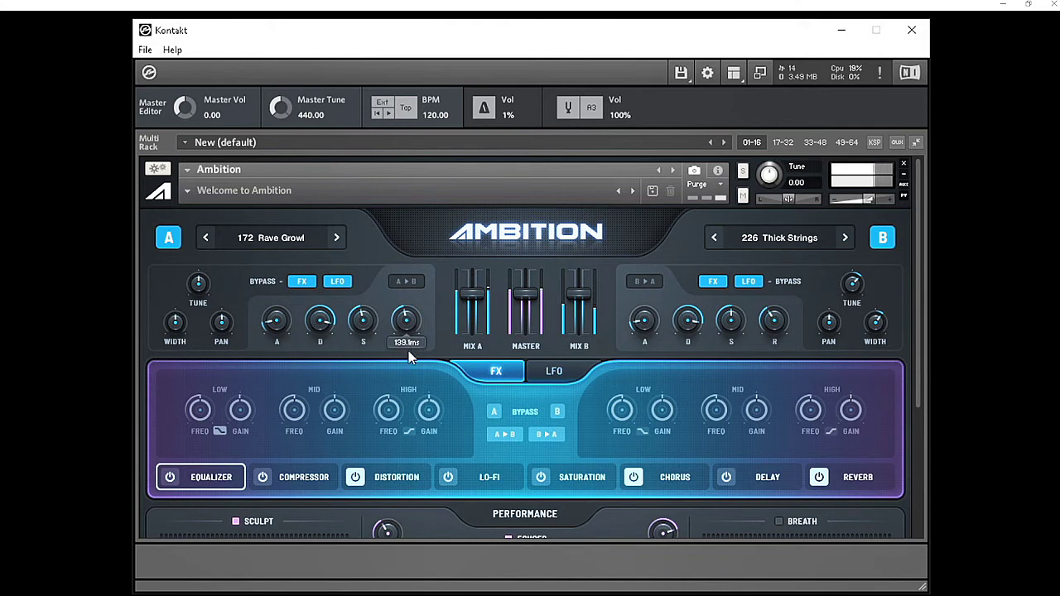
scroll(408, 354, down, 2)
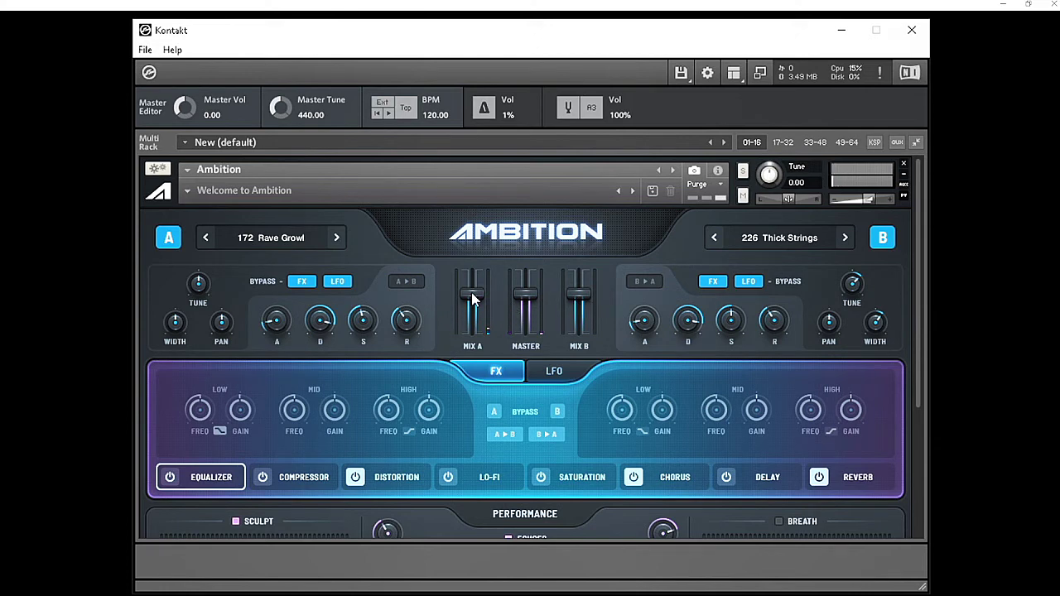
Pull layer B's mix fully down and bring layer A's mix back up partway
drag(472, 299, 463, 388)
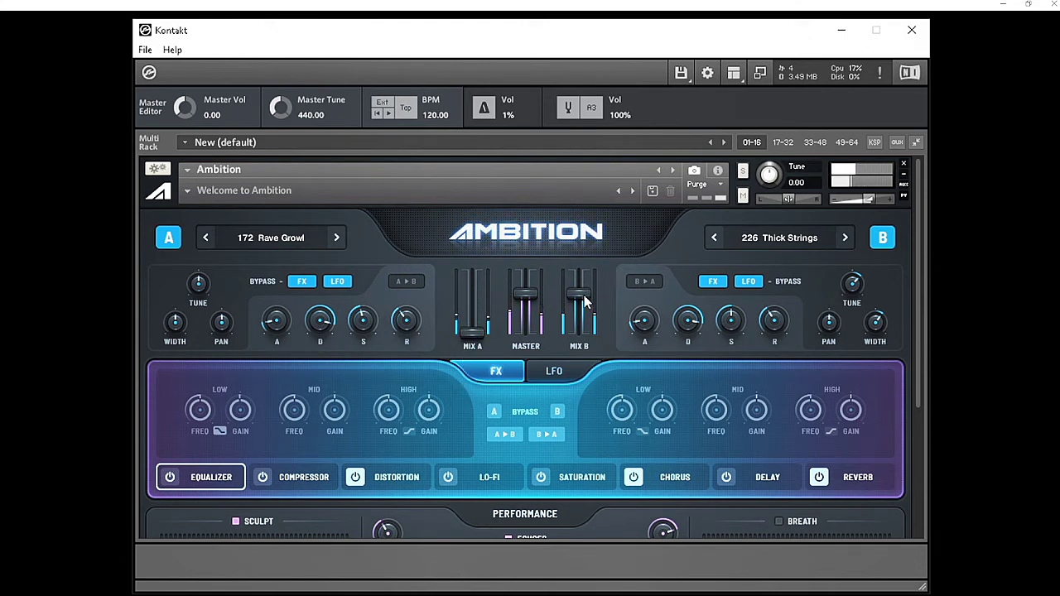
drag(584, 301, 588, 283)
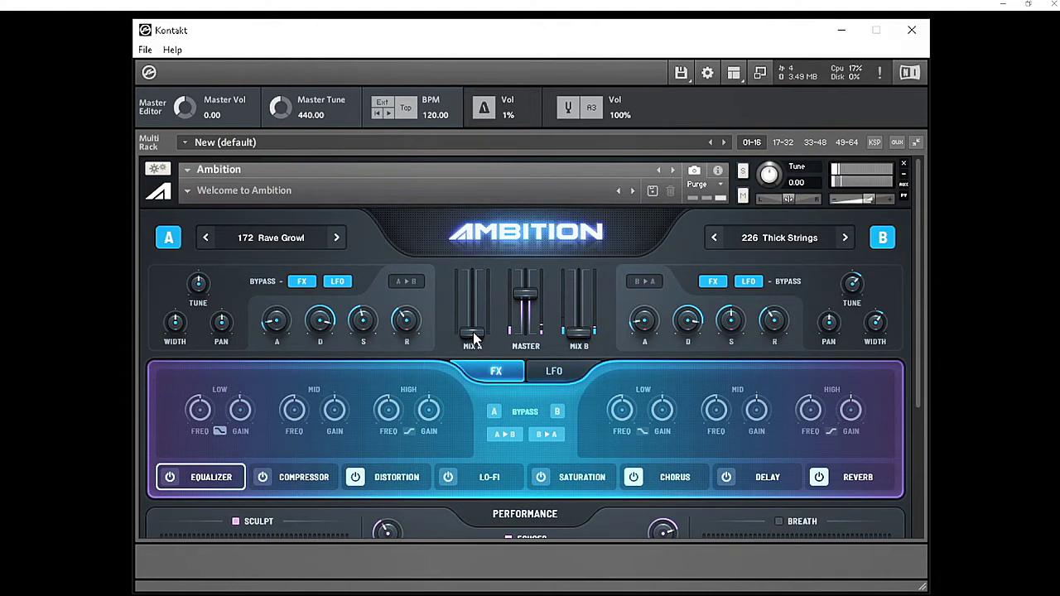
drag(473, 337, 469, 291)
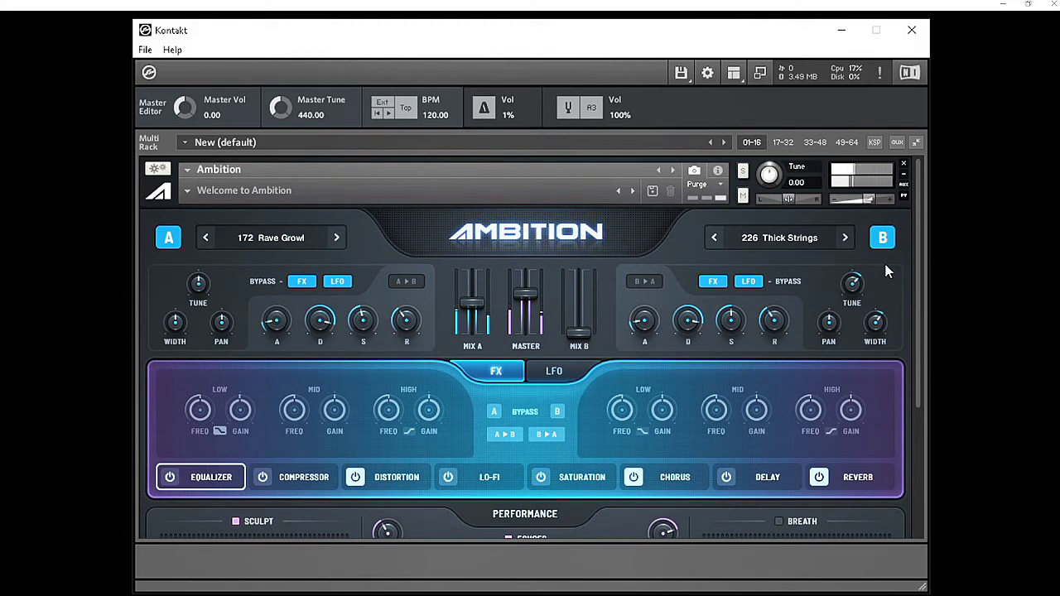
Route the effects to layer A only, then bring layer B back in
scroll(890, 272, down, 3)
scroll(896, 274, down, 2)
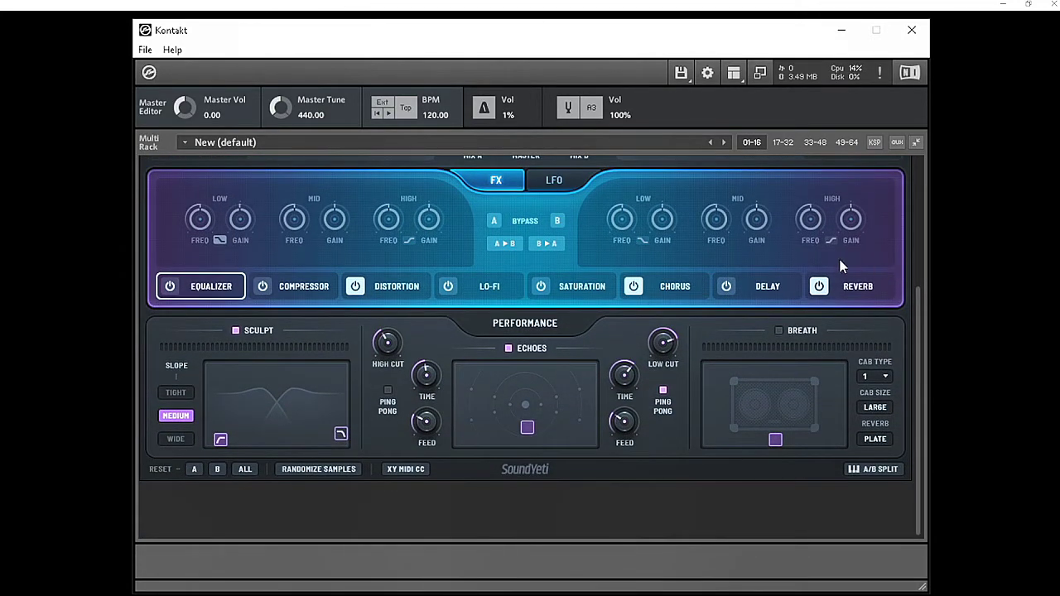
click(495, 221)
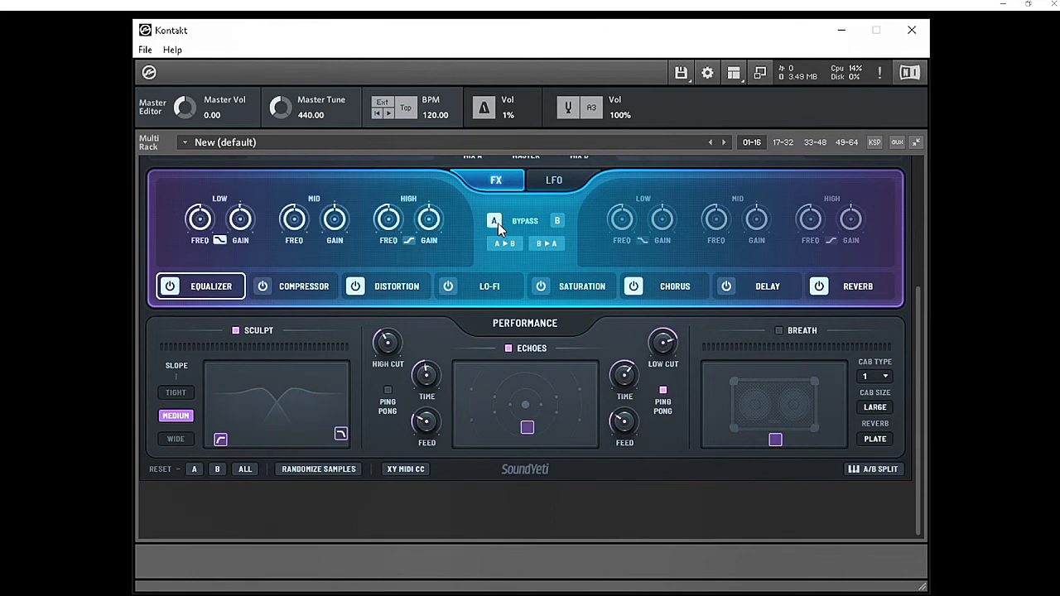
click(561, 221)
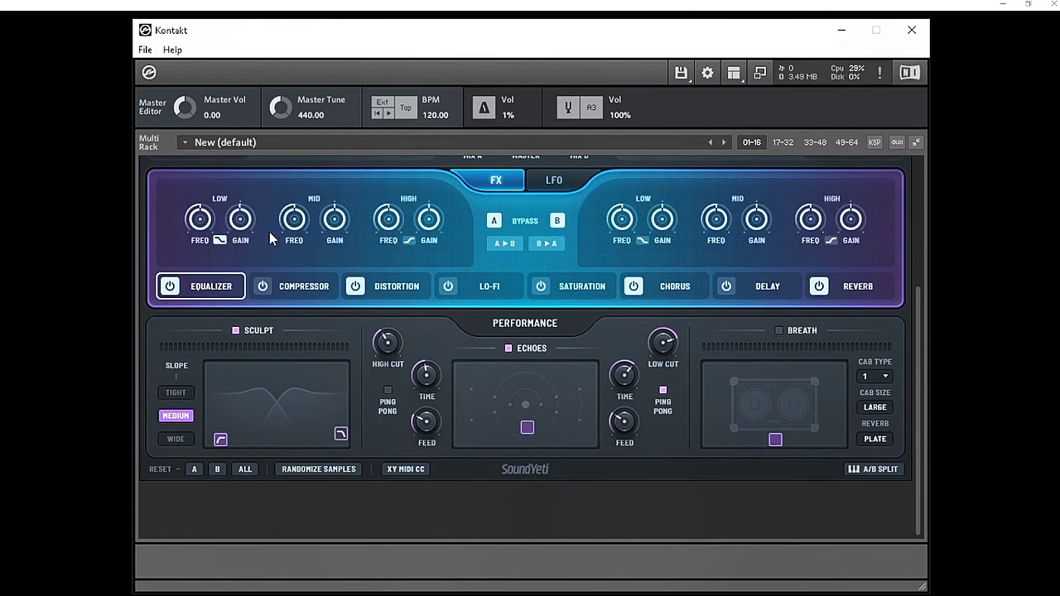
View the Compressor, Distortion, Lo-Fi, Saturation, Chorus and Delay settings, ending on Reverb
click(296, 290)
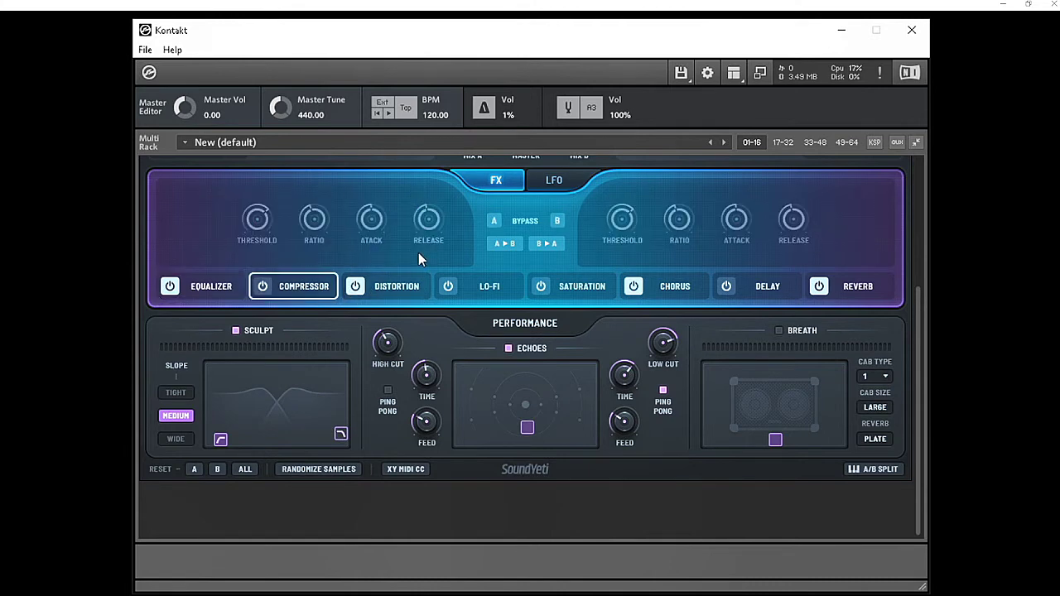
click(407, 292)
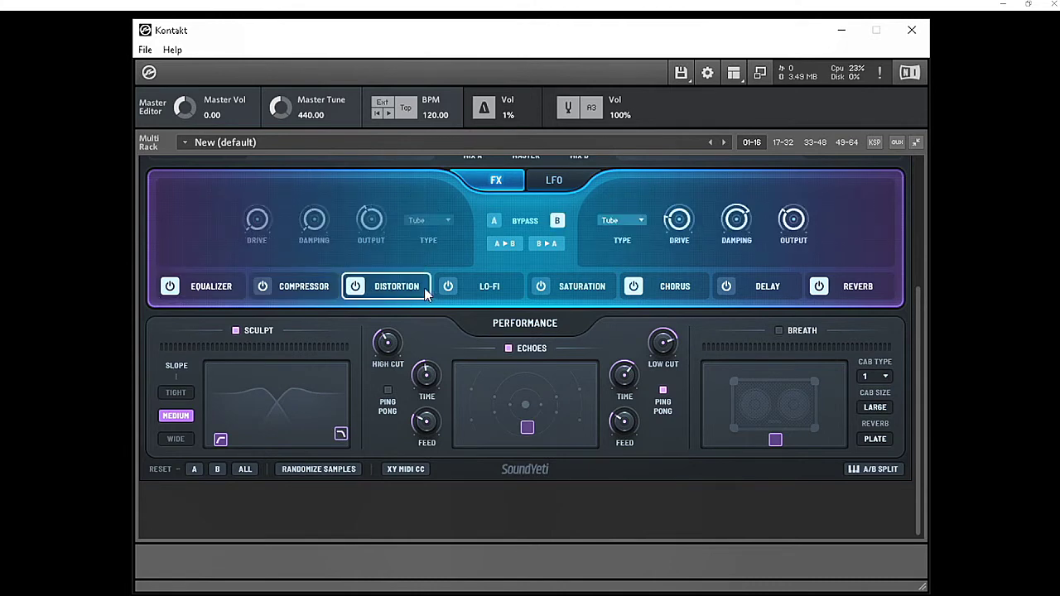
click(486, 291)
click(582, 296)
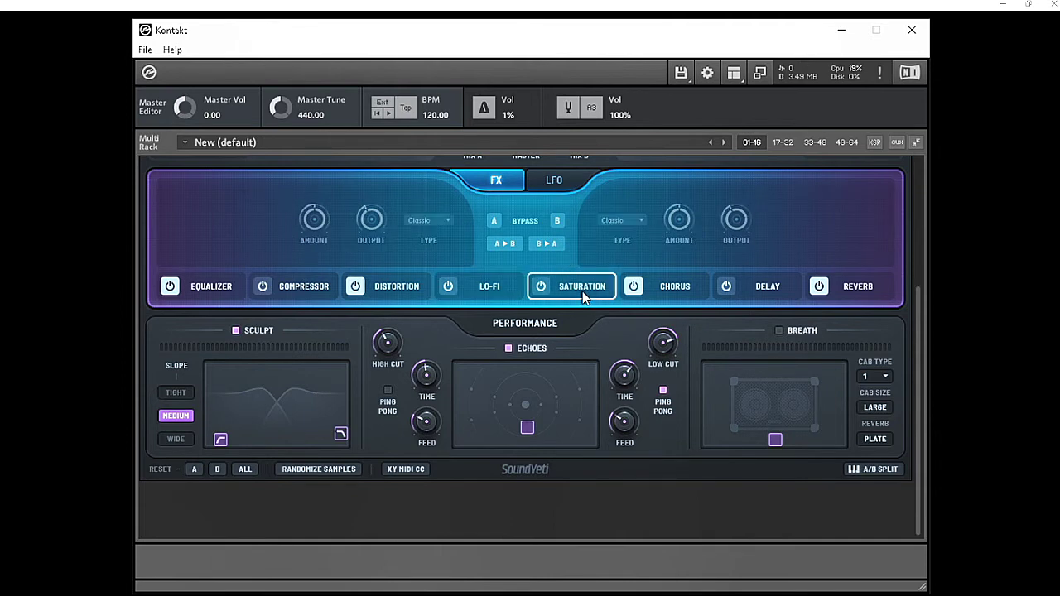
click(666, 292)
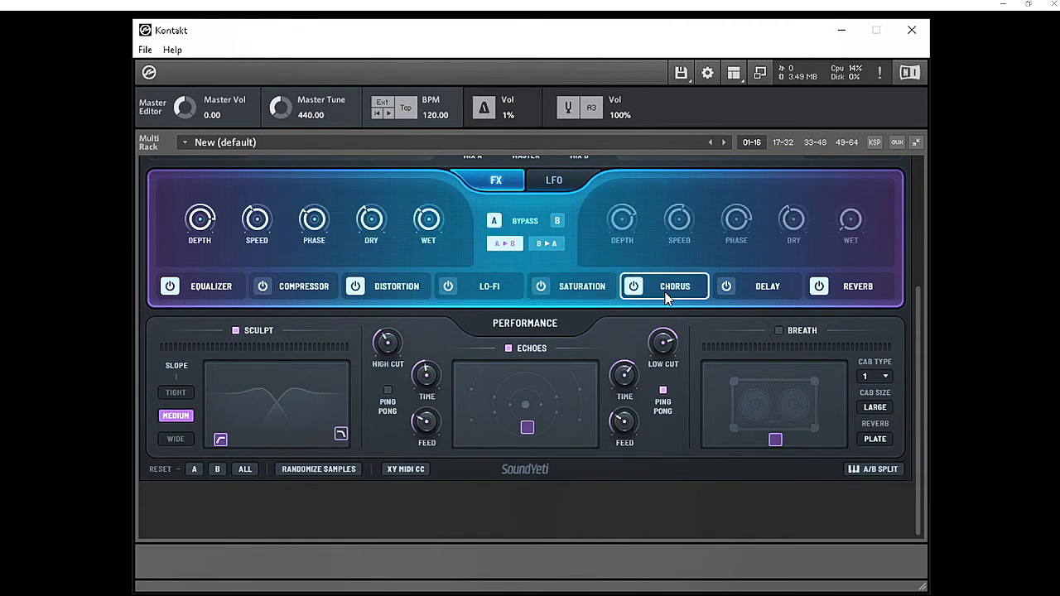
click(789, 293)
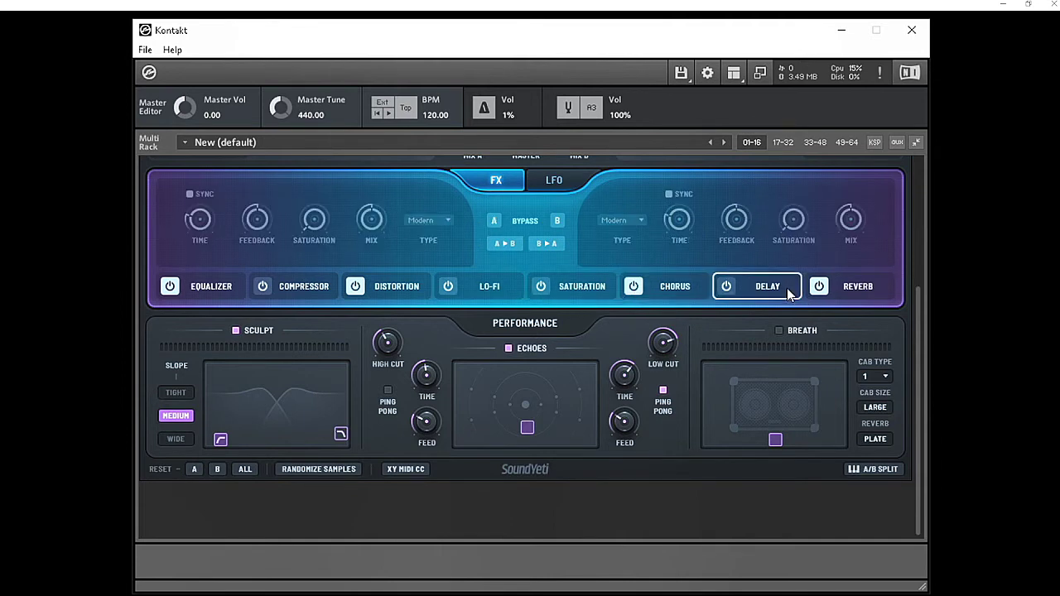
click(878, 294)
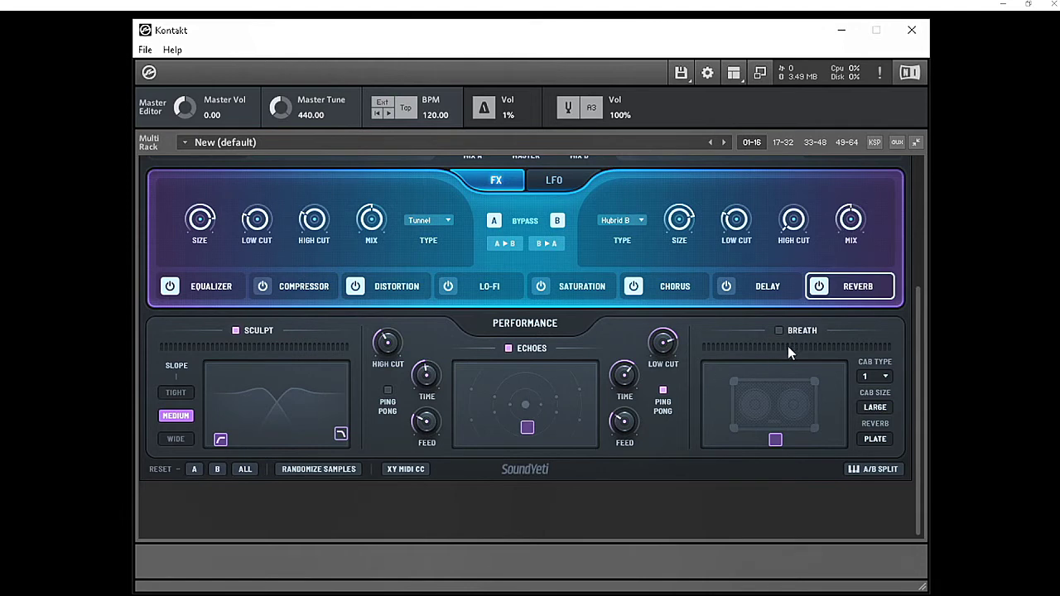
Load the Evolving - 50ft Bugs snapshot, giving 135 Lurker on A and 238 Tundra on B
click(920, 260)
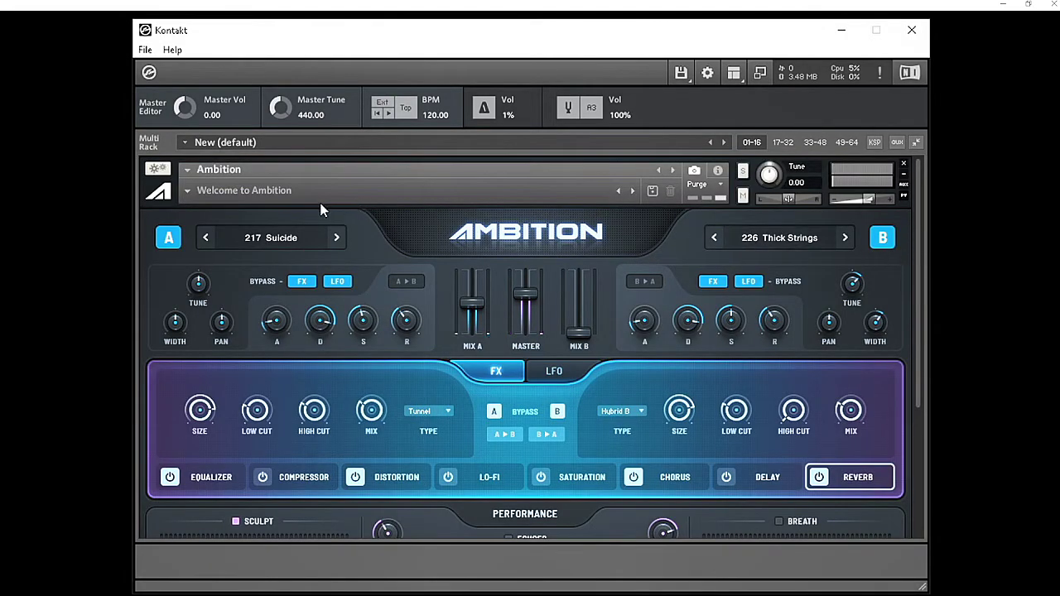
click(186, 192)
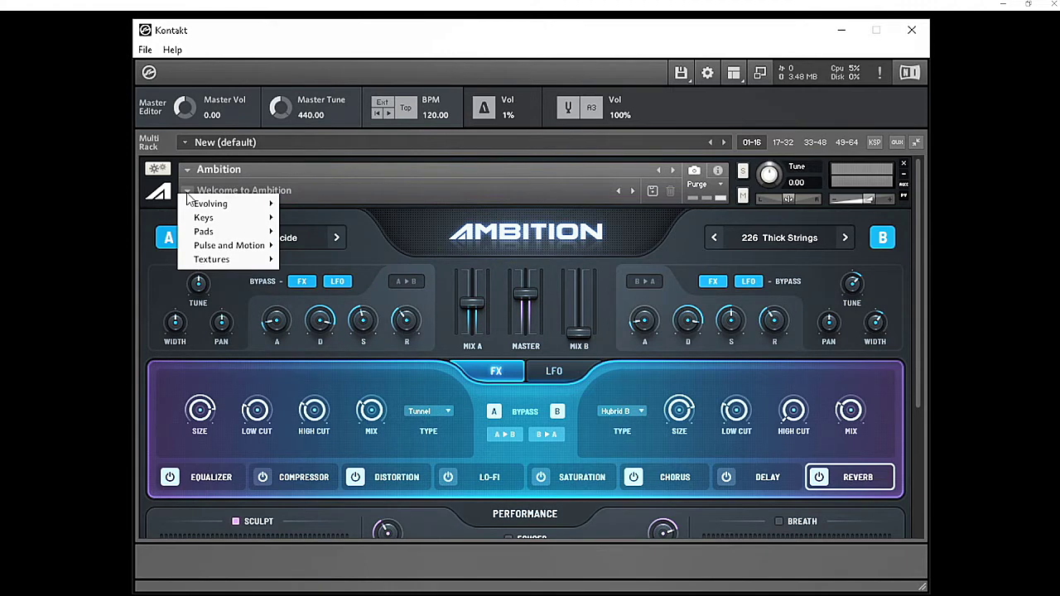
mouse_move(187, 205)
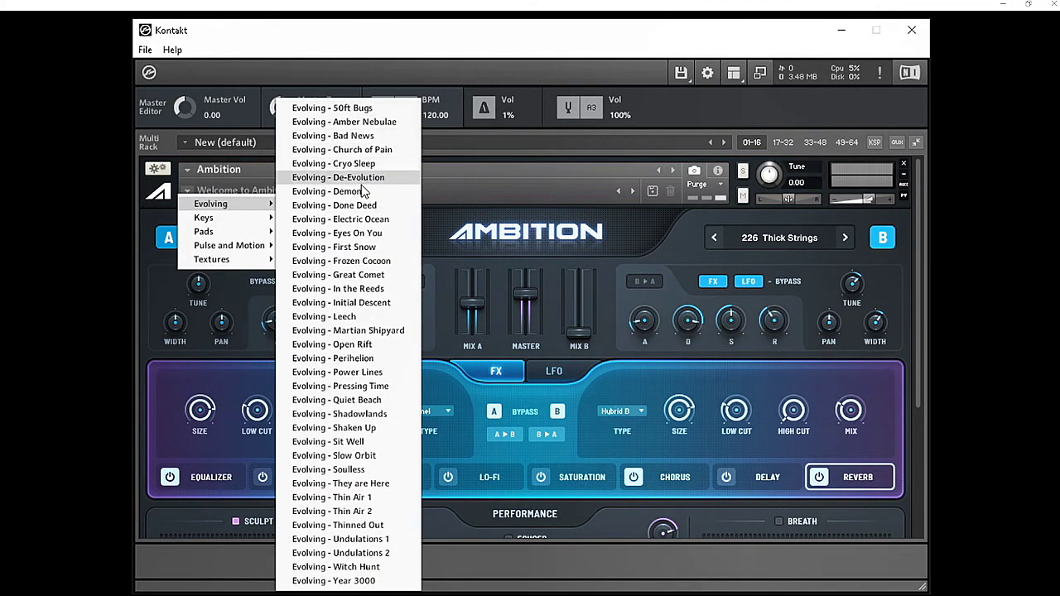
click(369, 109)
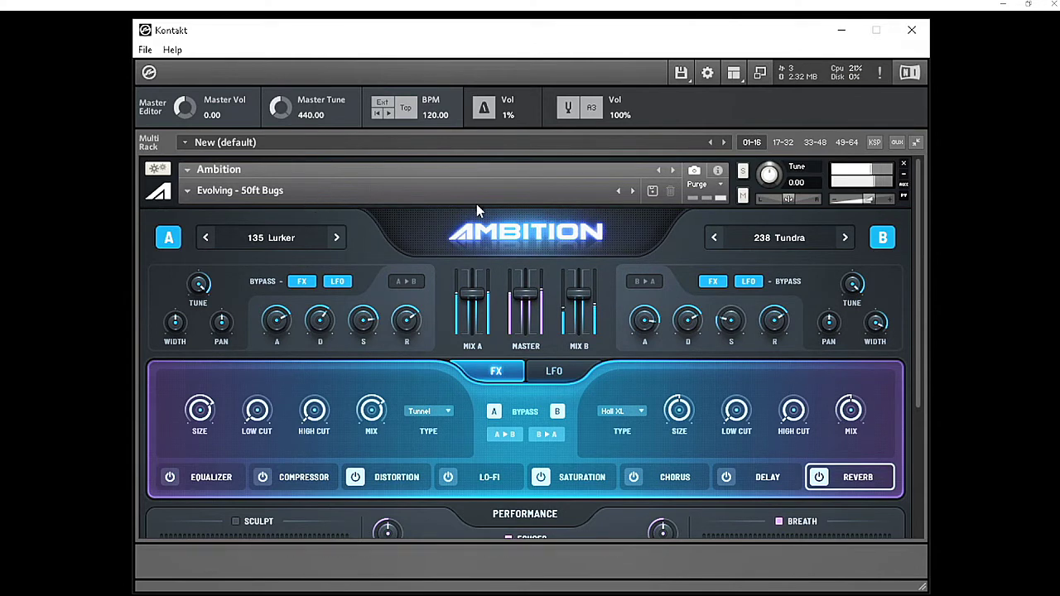
Step to the next snapshot, then load Evolving - Initial Descent
click(633, 191)
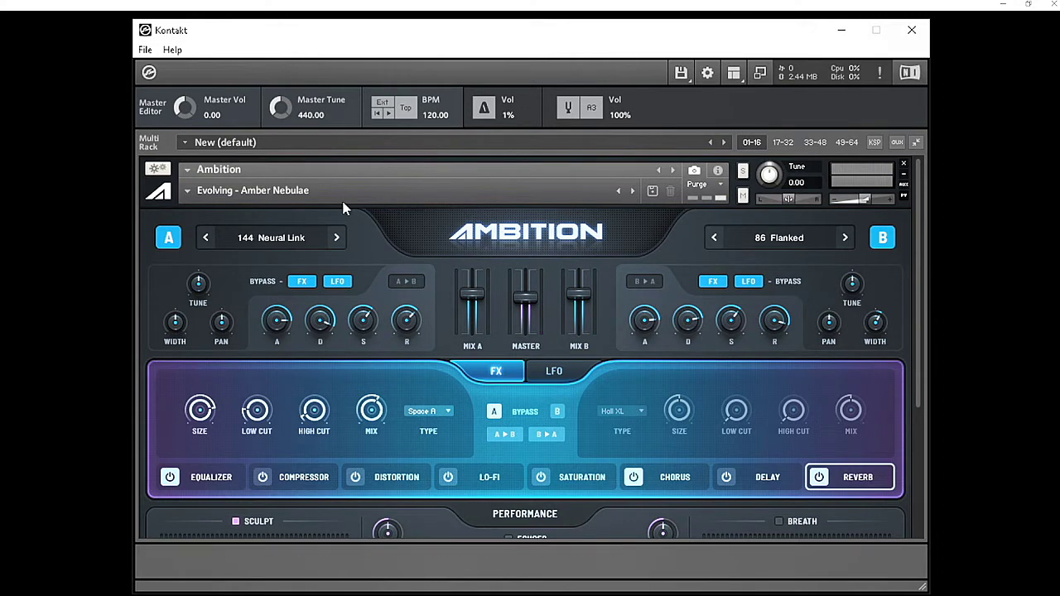
click(188, 195)
mouse_move(246, 209)
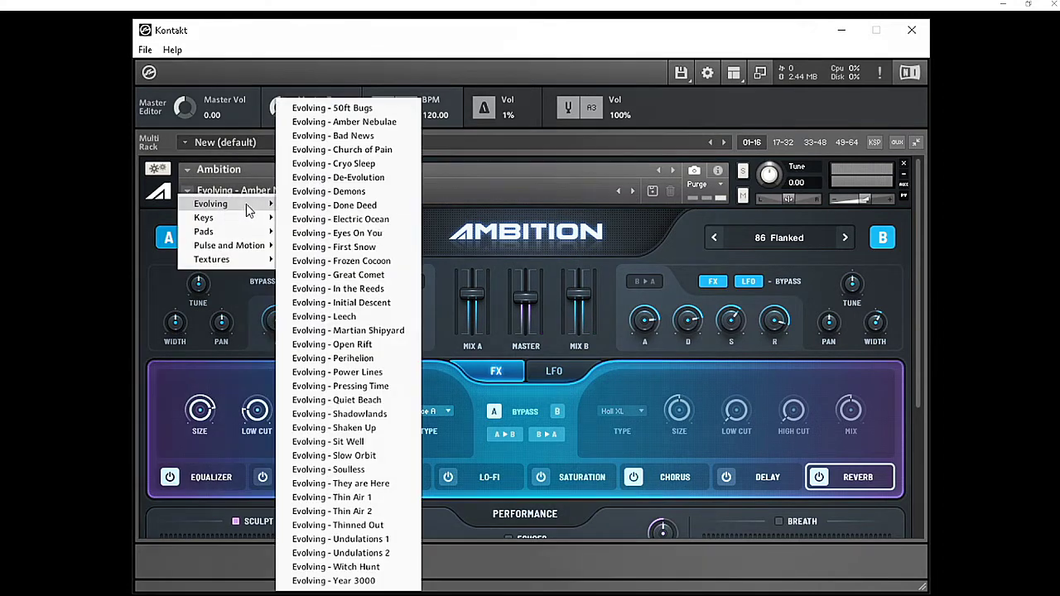
click(341, 303)
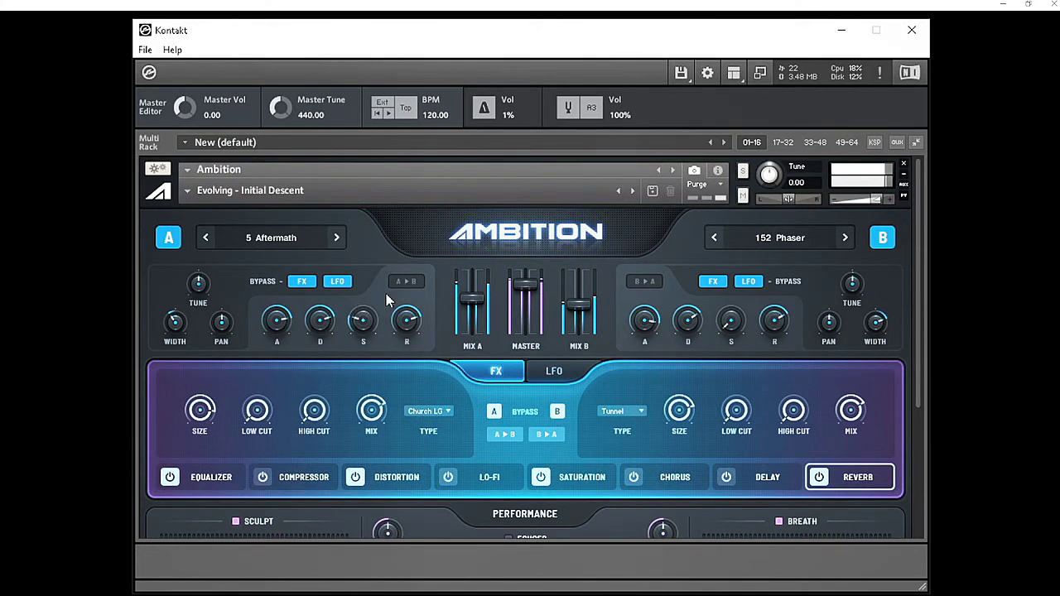
Load the Evolving - Shaken Up snapshot from the Evolving category
click(189, 191)
mouse_move(224, 204)
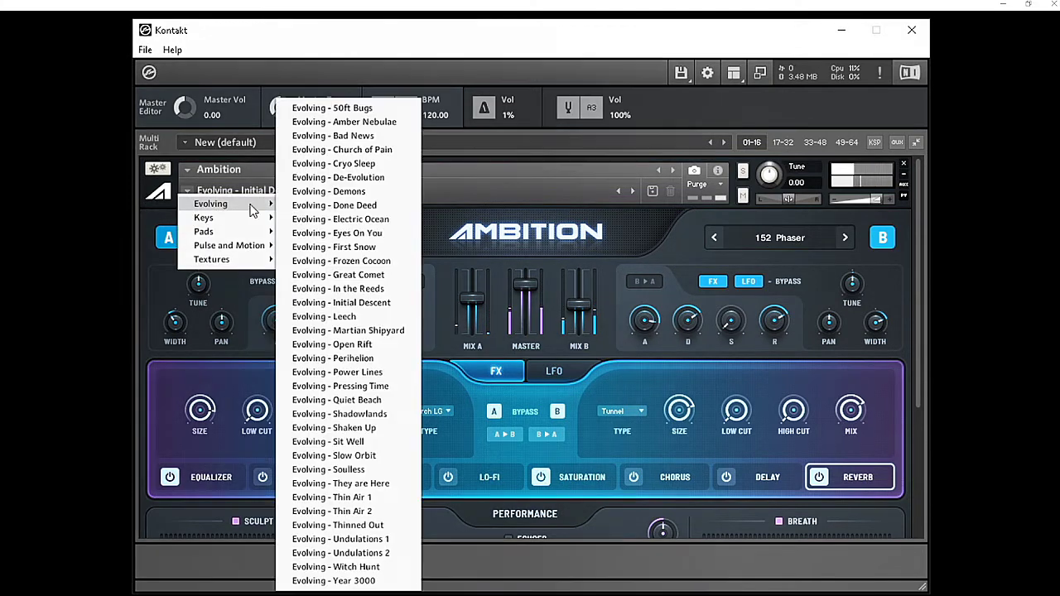
click(367, 428)
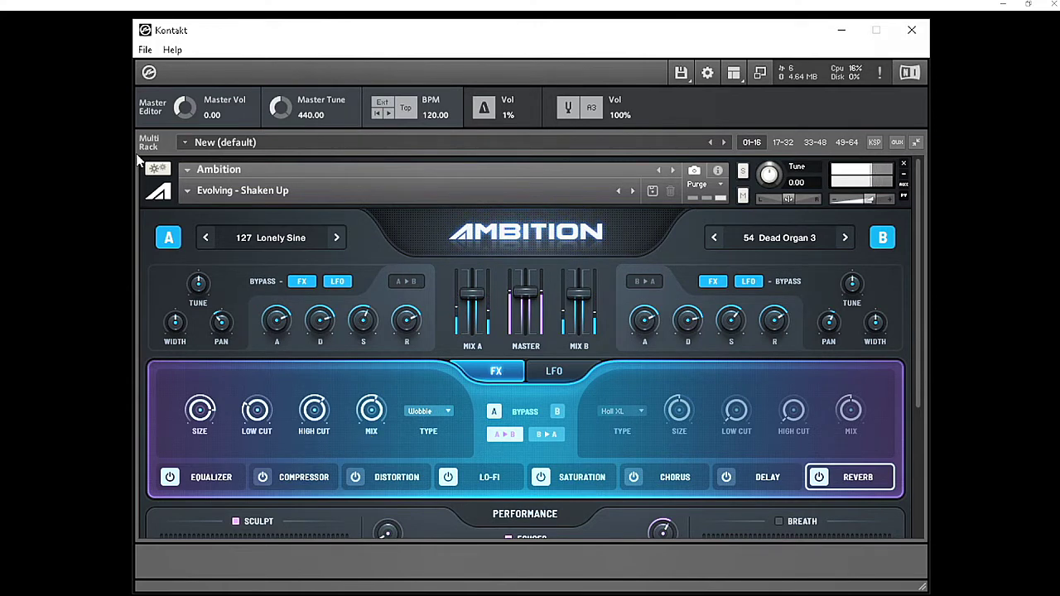
Load the Keys - Bedtime Story snapshot from the Keys category
click(188, 193)
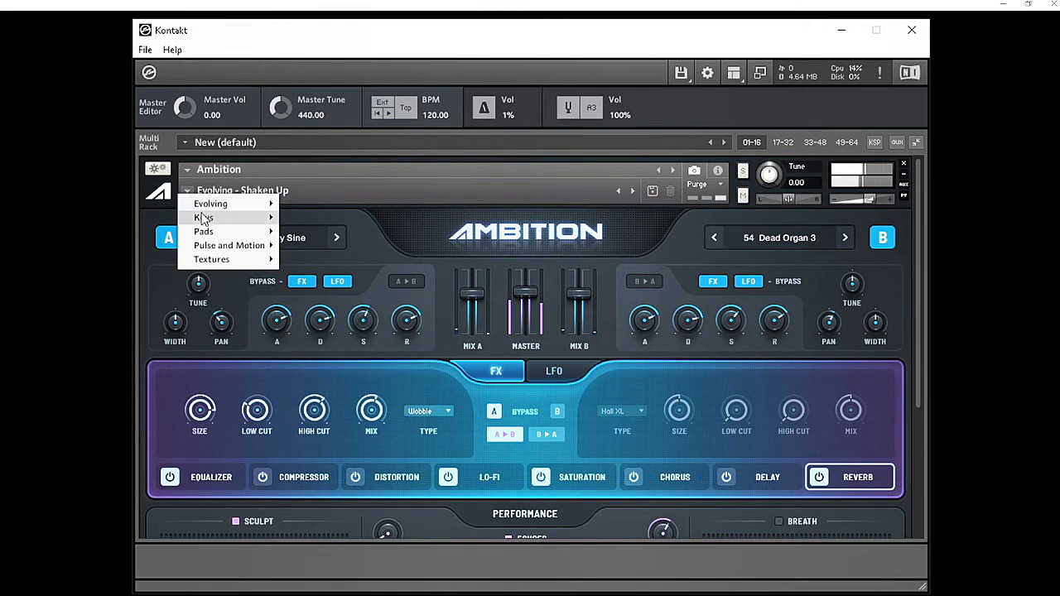
mouse_move(203, 218)
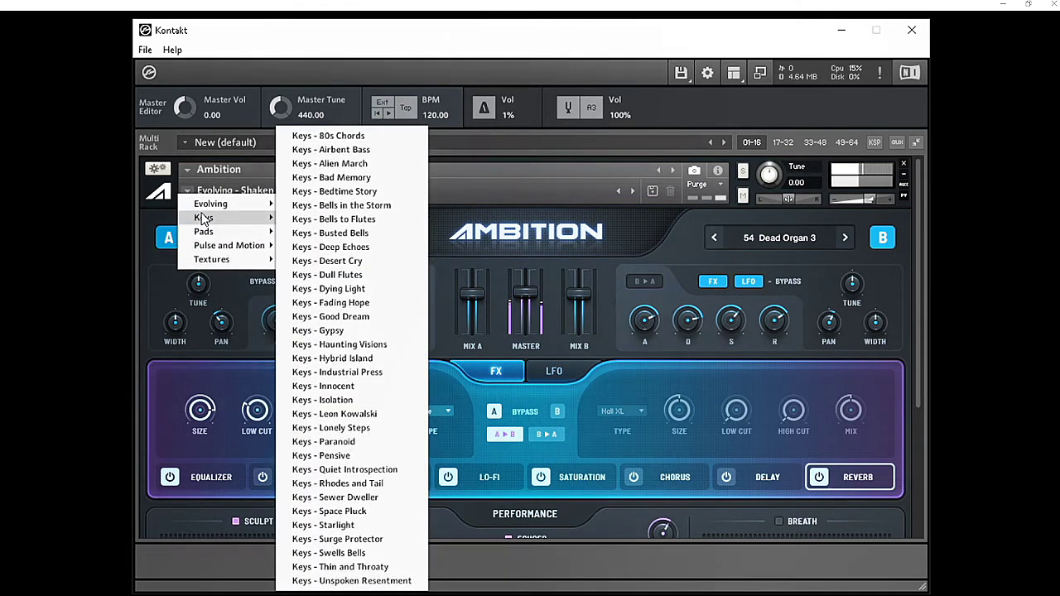
click(358, 195)
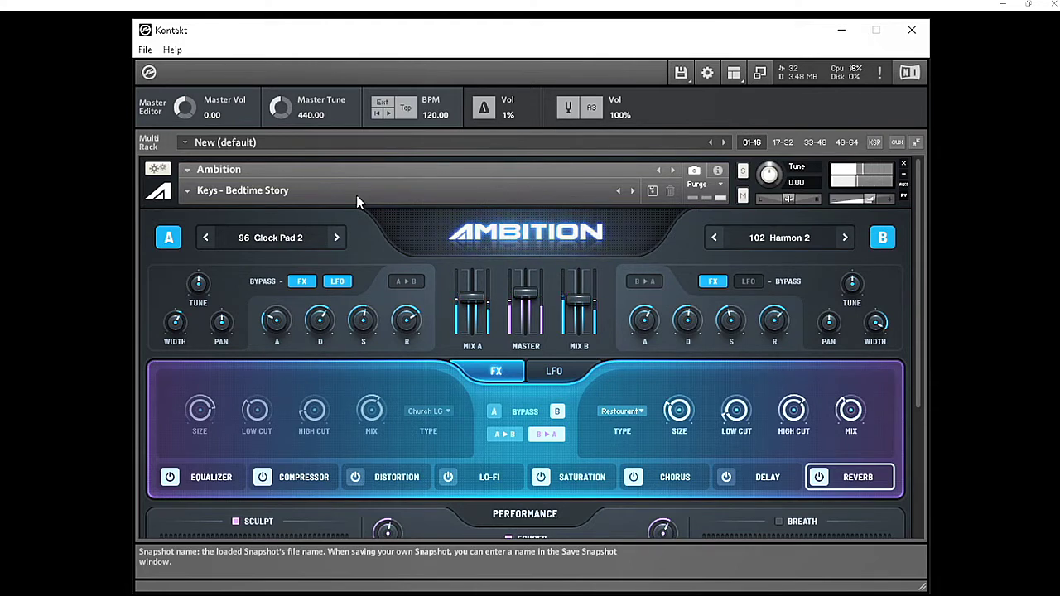
Step forward through the Keys snapshots, via Bells to Flutes, to Keys - Busted Bells
click(632, 191)
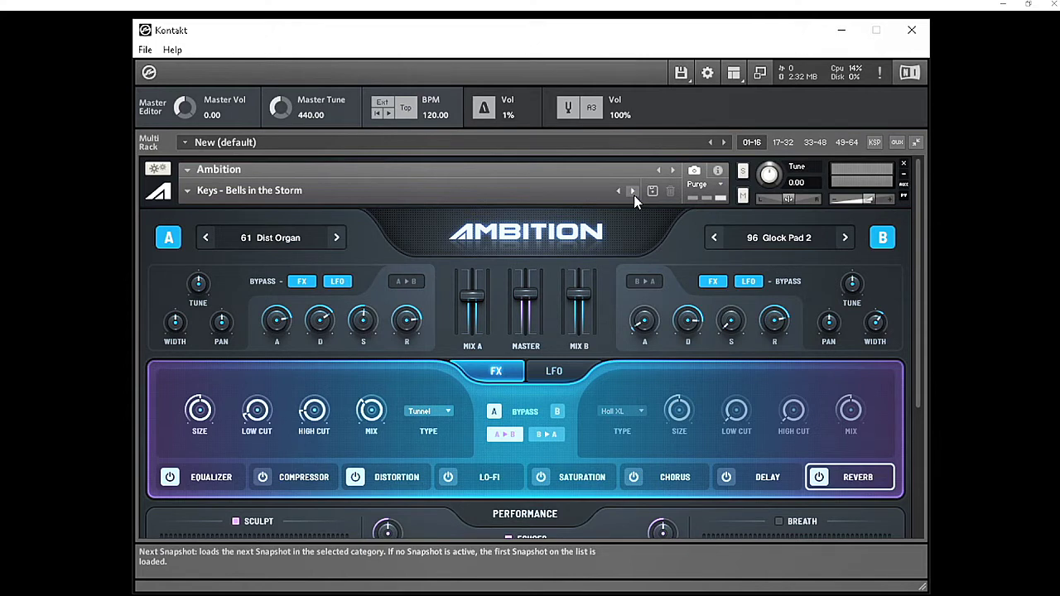
click(632, 192)
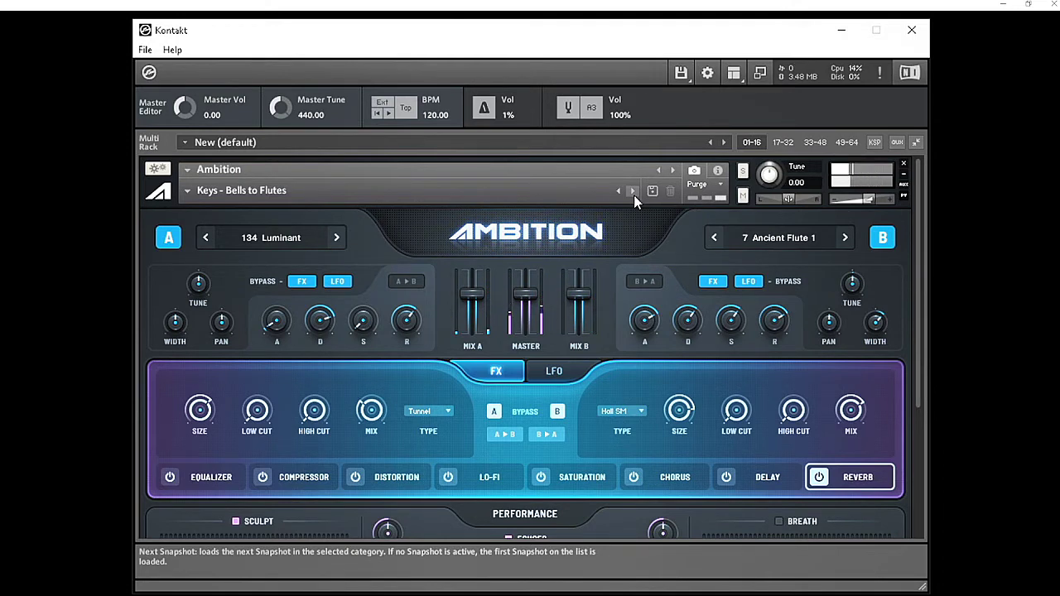
click(632, 191)
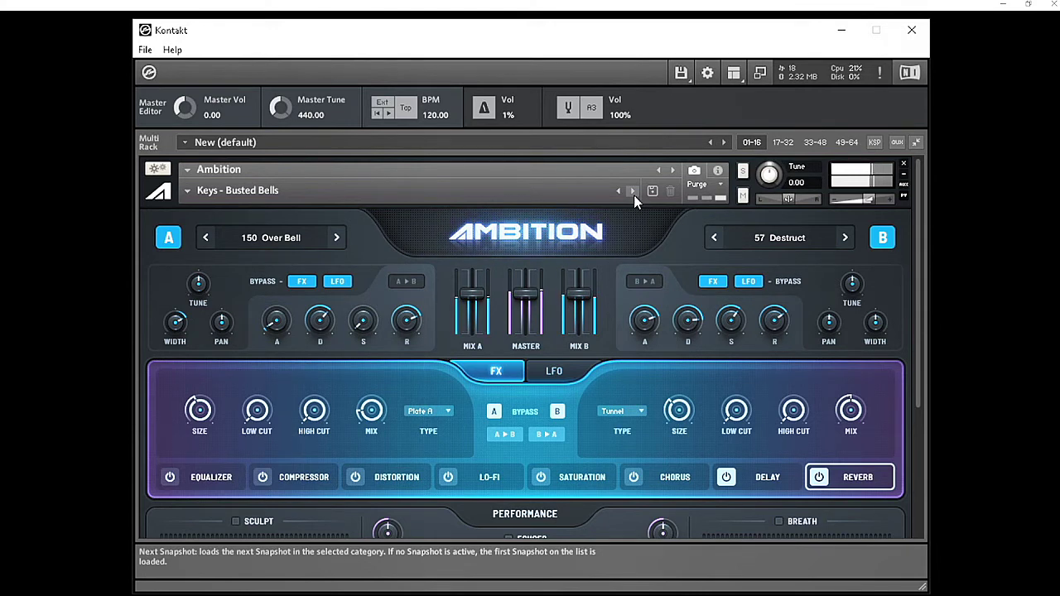
Load Pad - Beautiful Glitches, then step through Black Flags to Pad - Blade Creeper
click(187, 193)
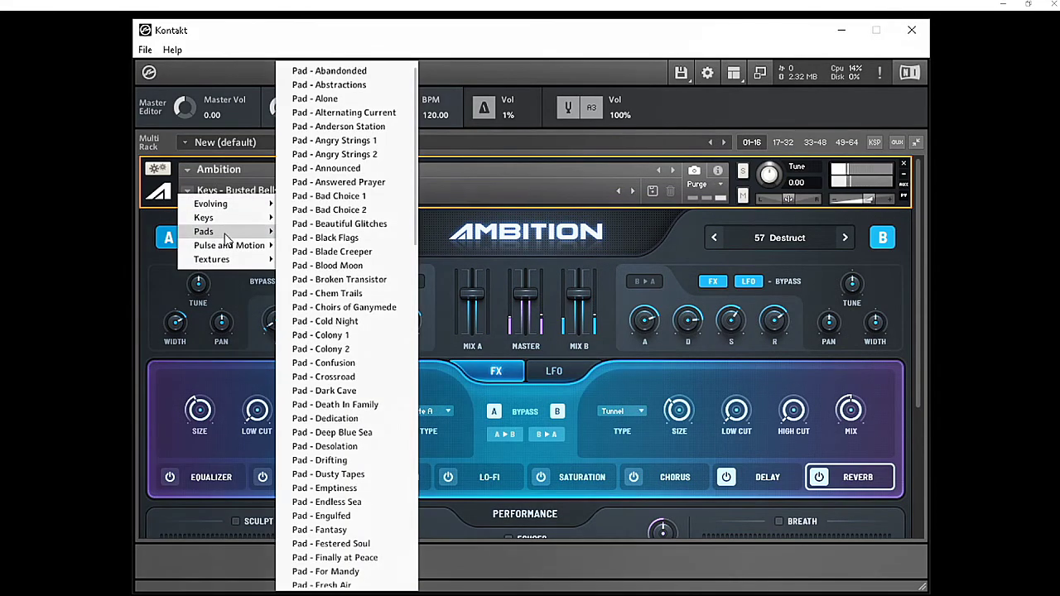
mouse_move(264, 233)
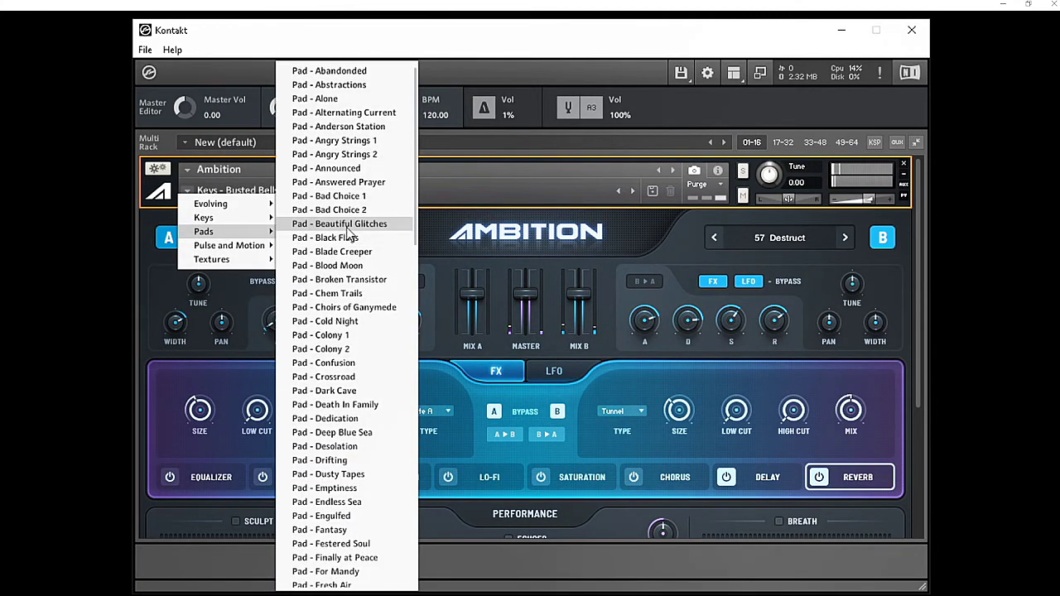
click(339, 225)
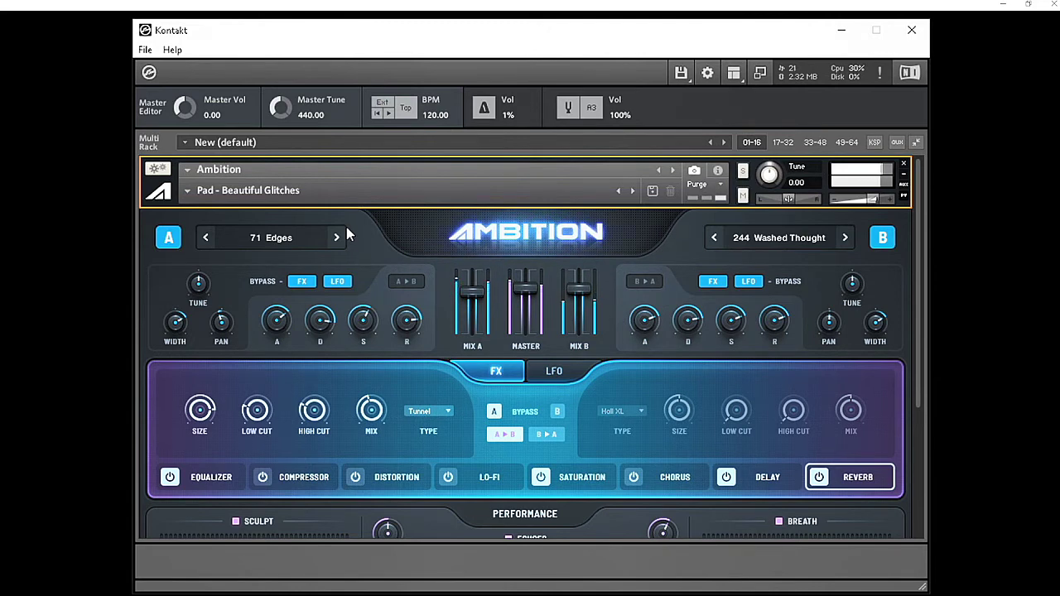
click(634, 191)
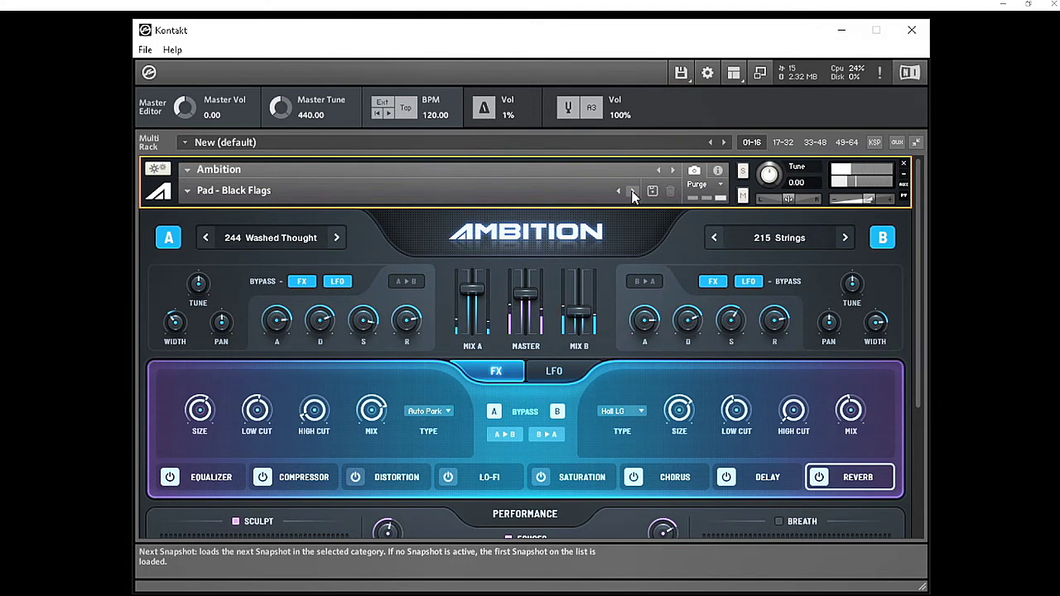
click(633, 192)
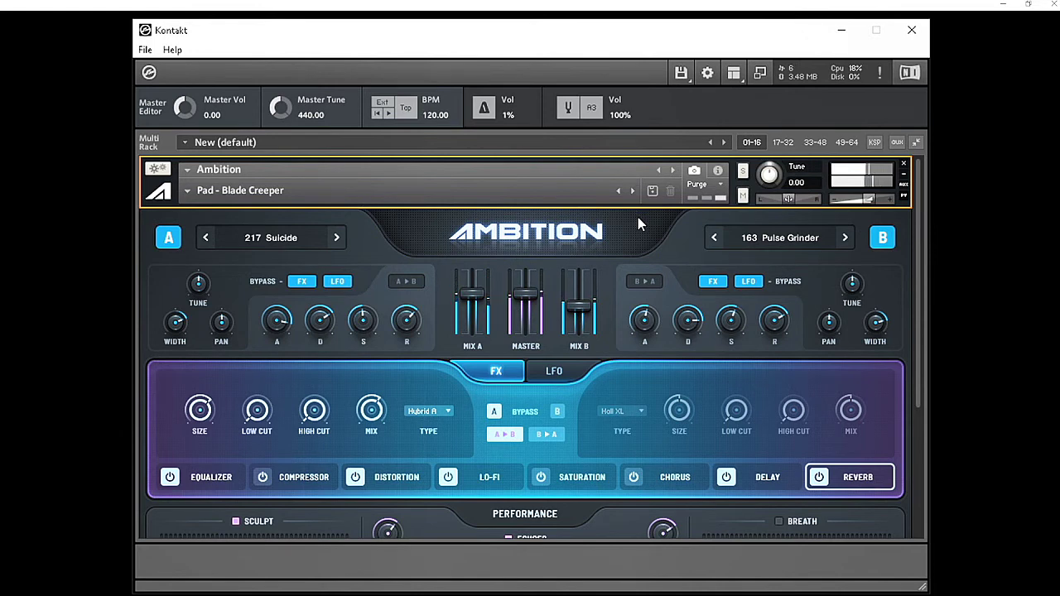
Pass Pad - Blood Moon, load Pulse and Motion - Chasing, then step to Final Descent
click(633, 190)
click(187, 190)
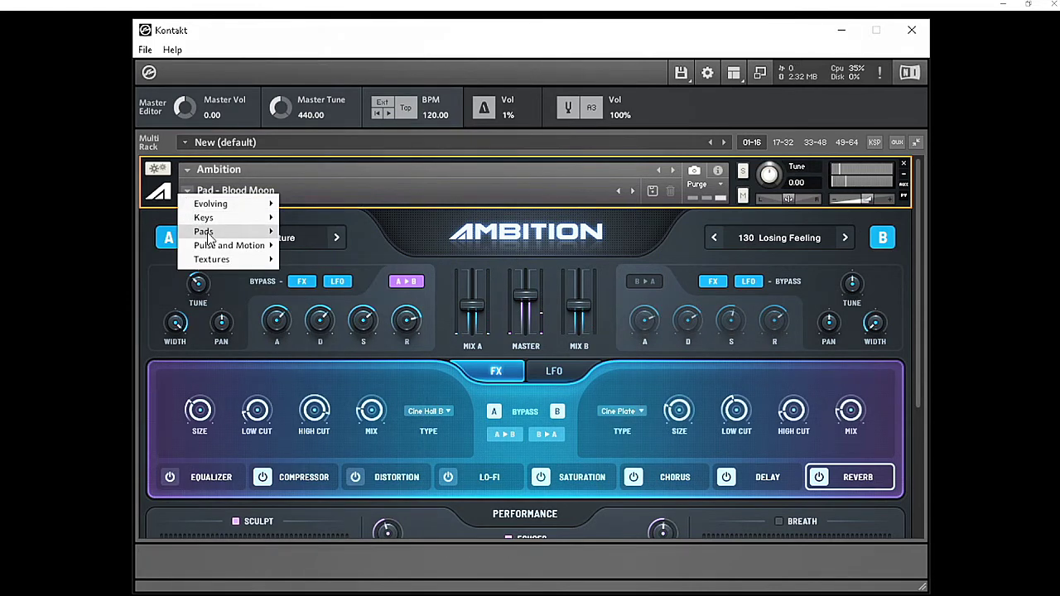
mouse_move(224, 252)
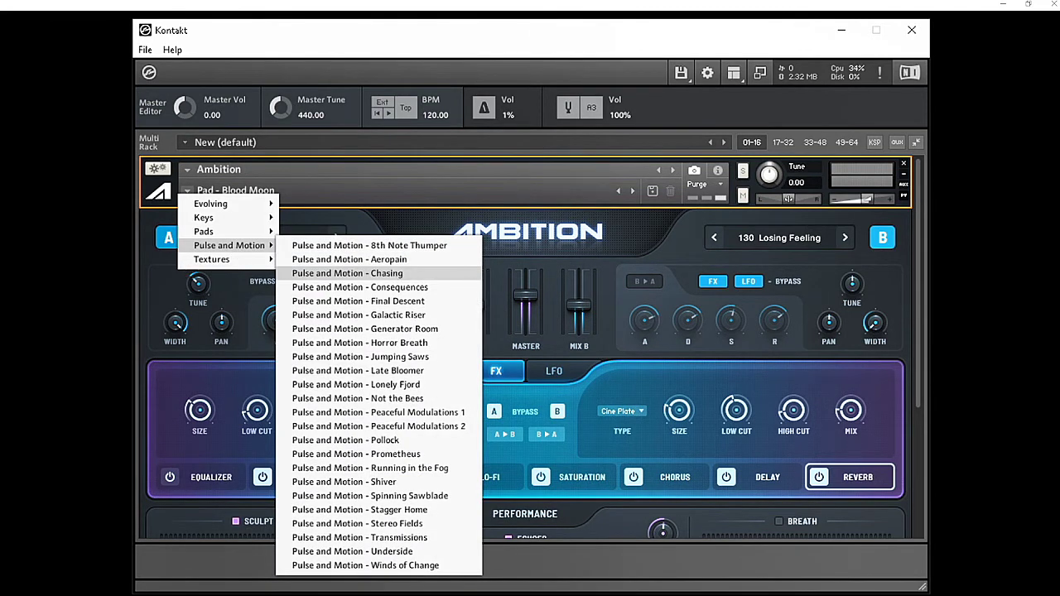
click(393, 274)
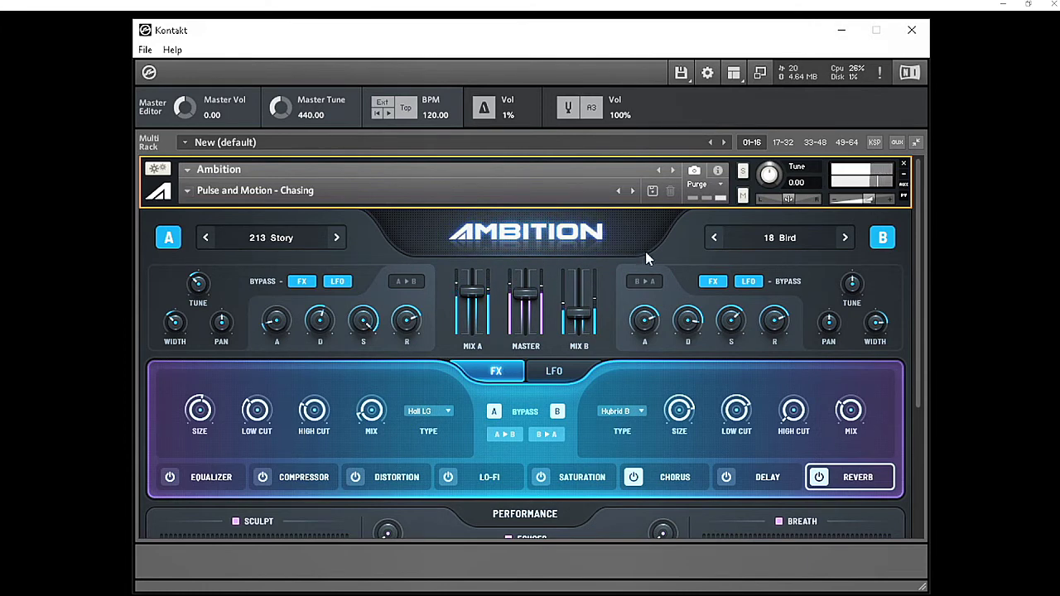
click(631, 192)
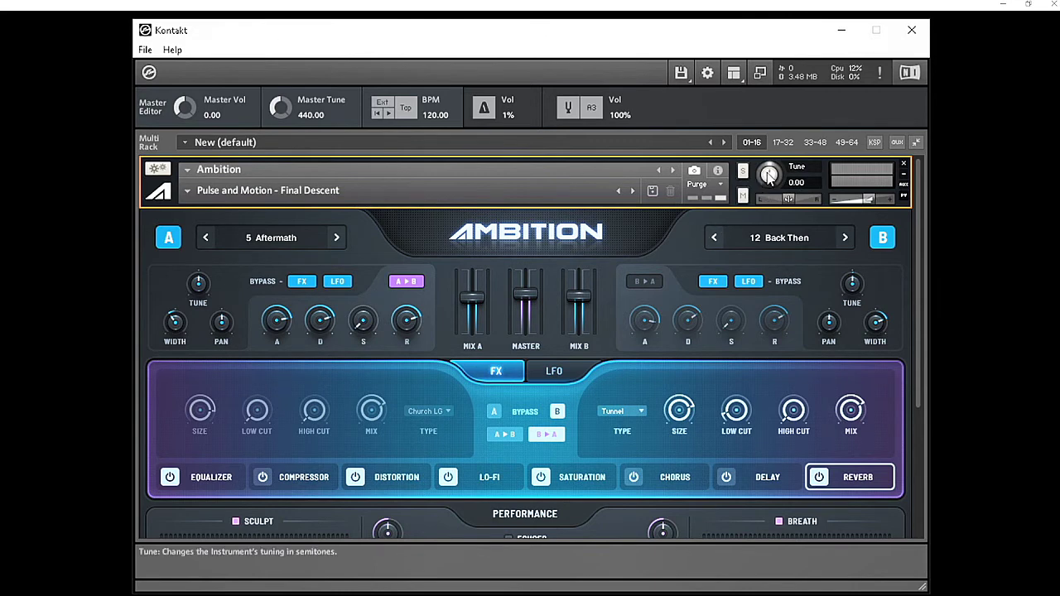
Sweep the instrument tuning down to -28 semitones and back up to audition pitch changes
drag(770, 176, 777, 235)
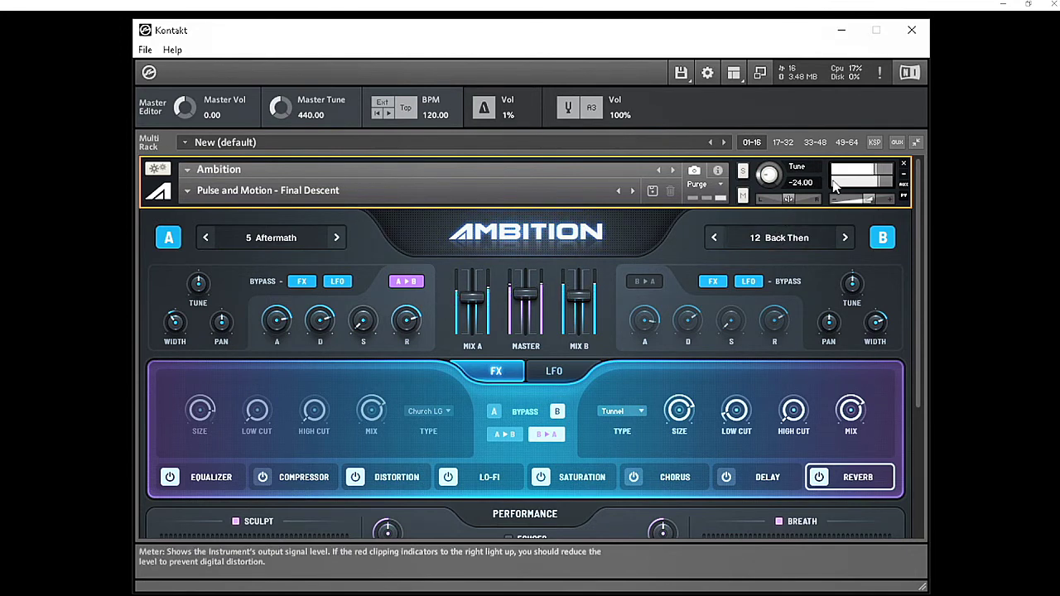
drag(779, 182, 767, 206)
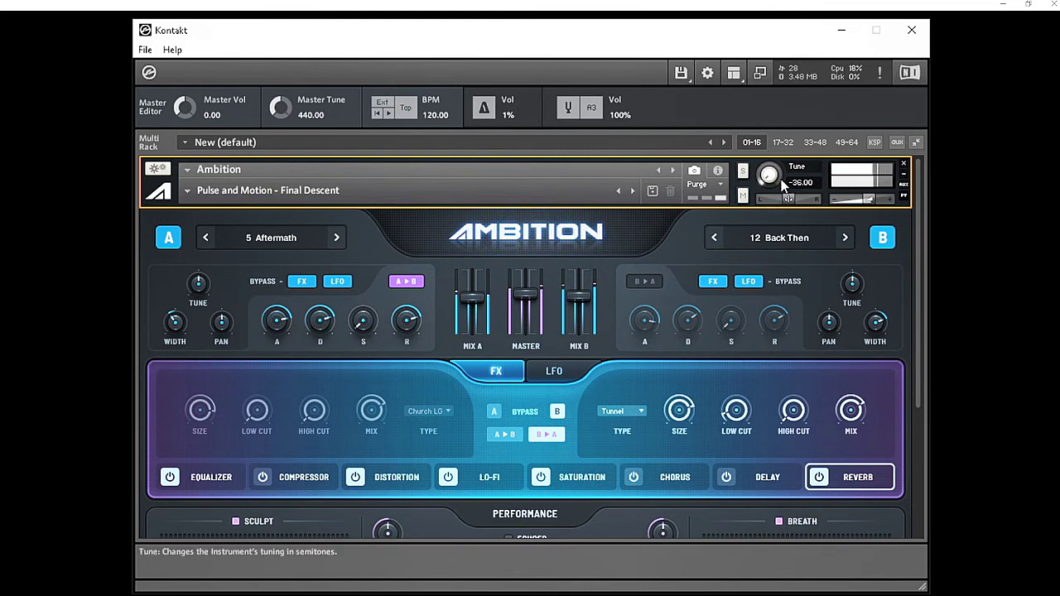
drag(772, 174, 774, 82)
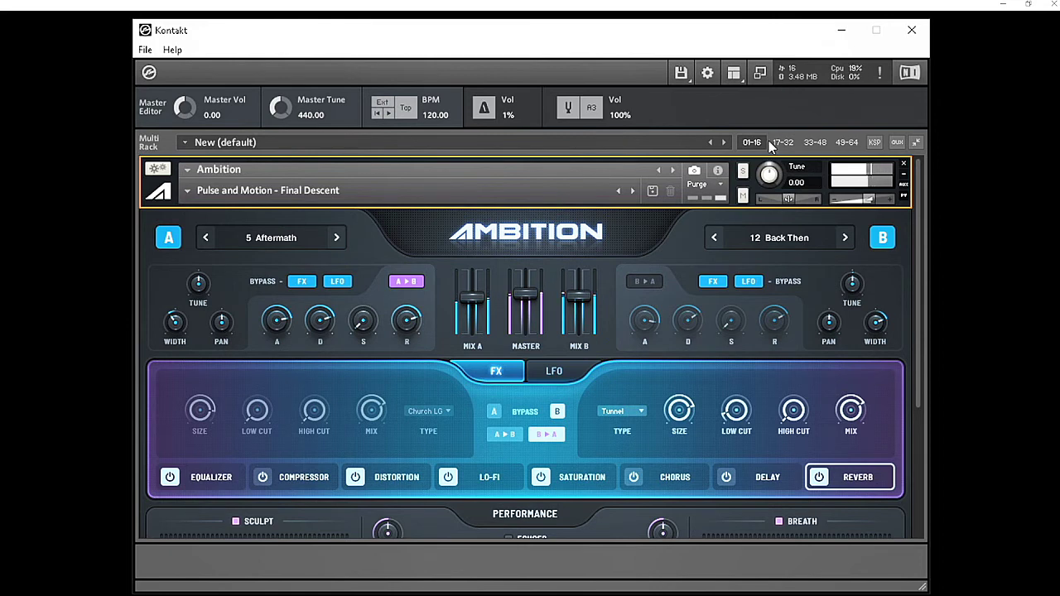
Step to the next snapshot and sweep the instrument tuning down to -24 and back up
click(636, 194)
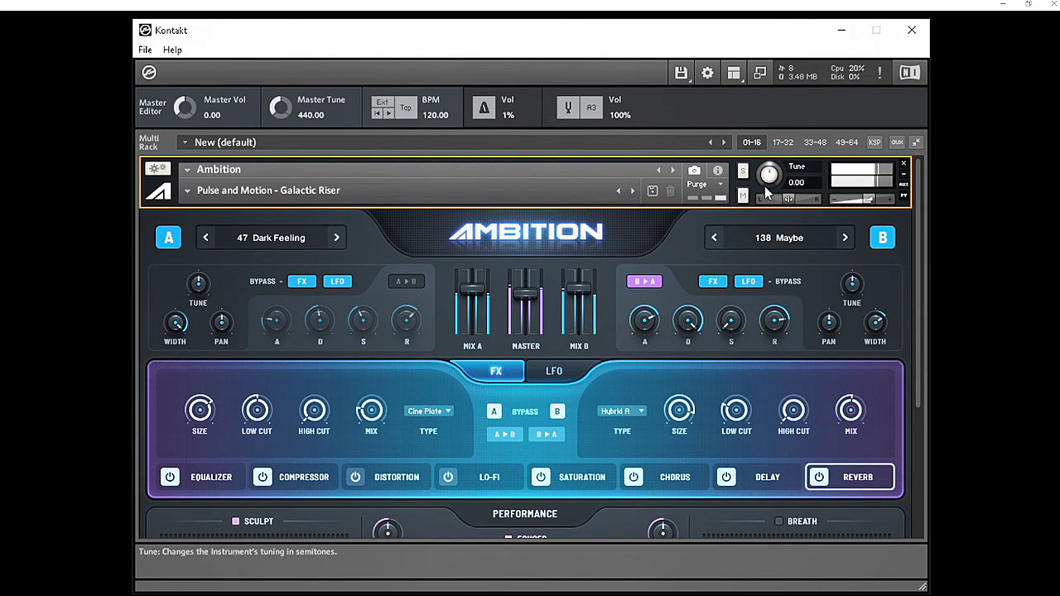
drag(769, 176, 767, 238)
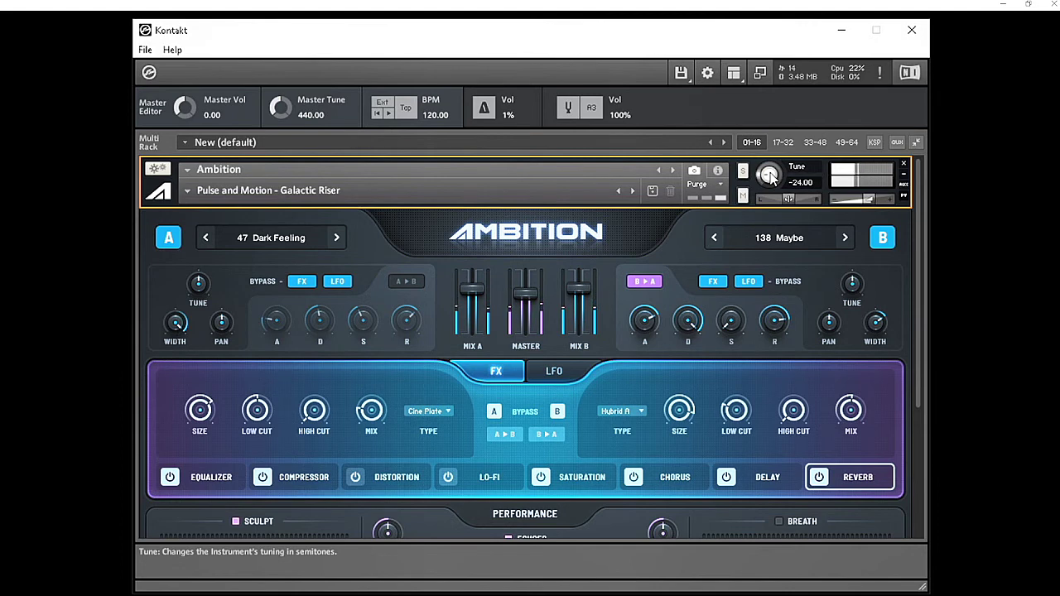
drag(771, 177, 779, 119)
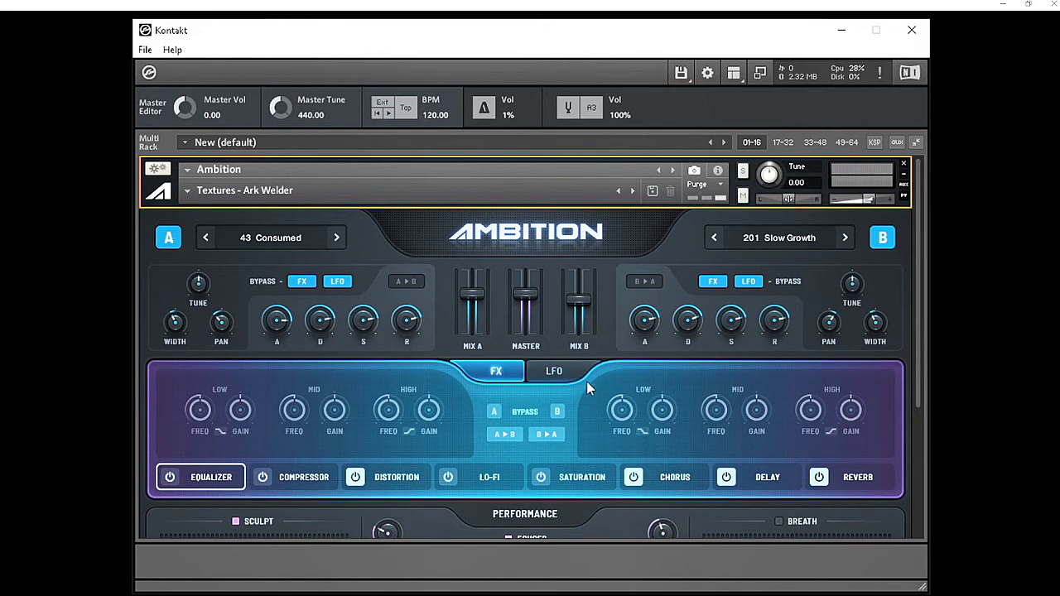
Show the LFO page with layer A and B speed, base and intensity settings
click(554, 373)
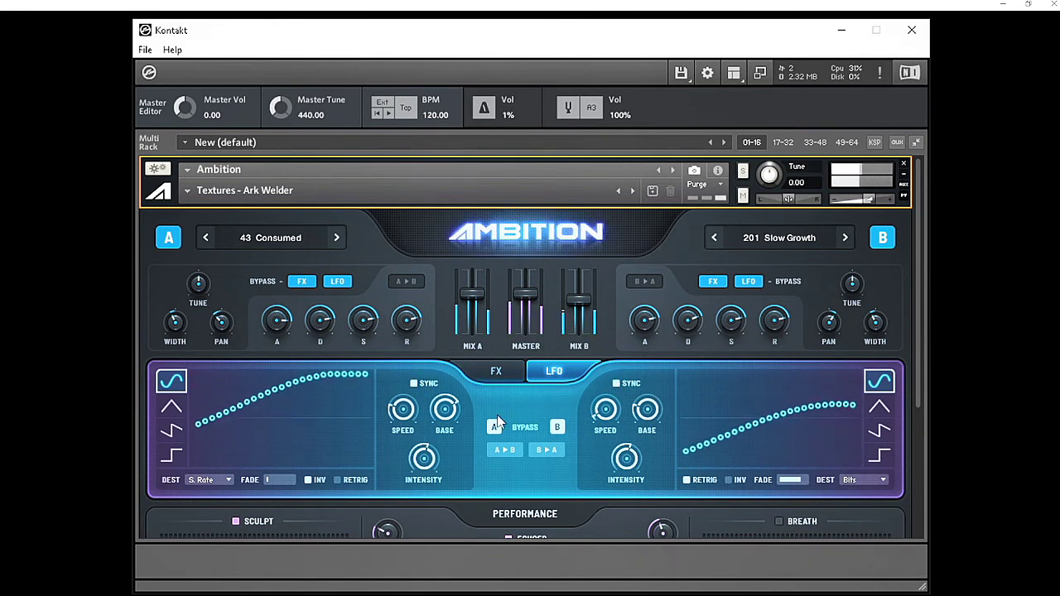
Adjust the speed and base knobs of LFO A and LFO B
drag(405, 414, 404, 379)
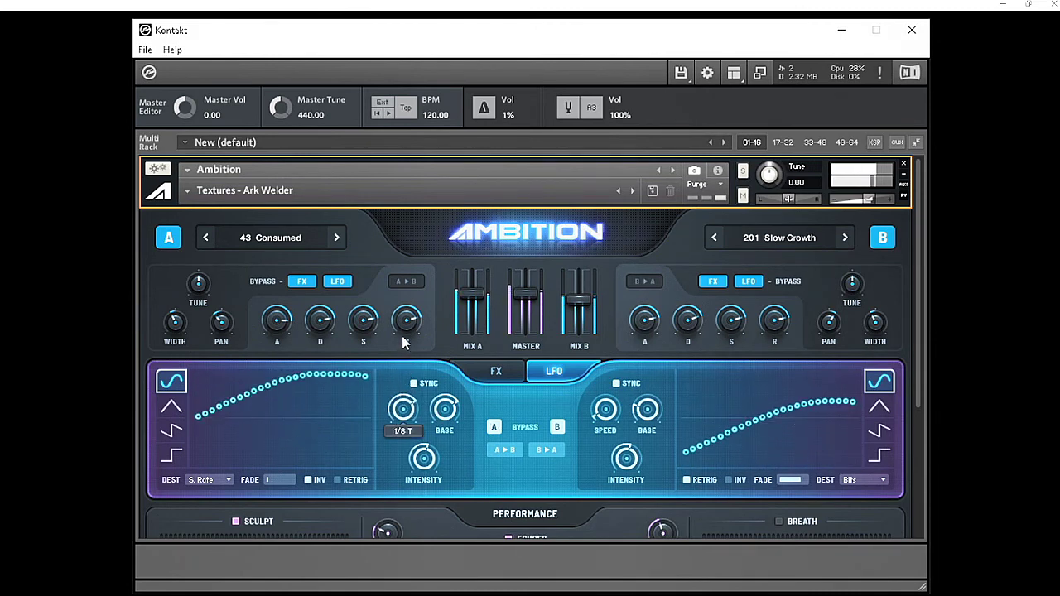
drag(605, 408, 631, 463)
click(631, 460)
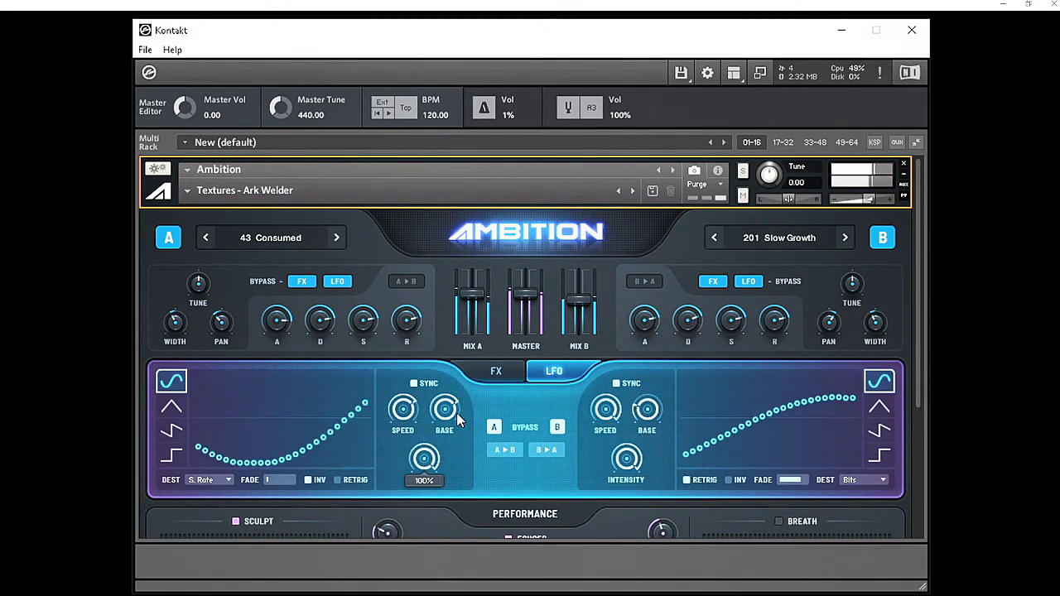
drag(451, 413, 456, 448)
click(610, 436)
drag(647, 410, 654, 370)
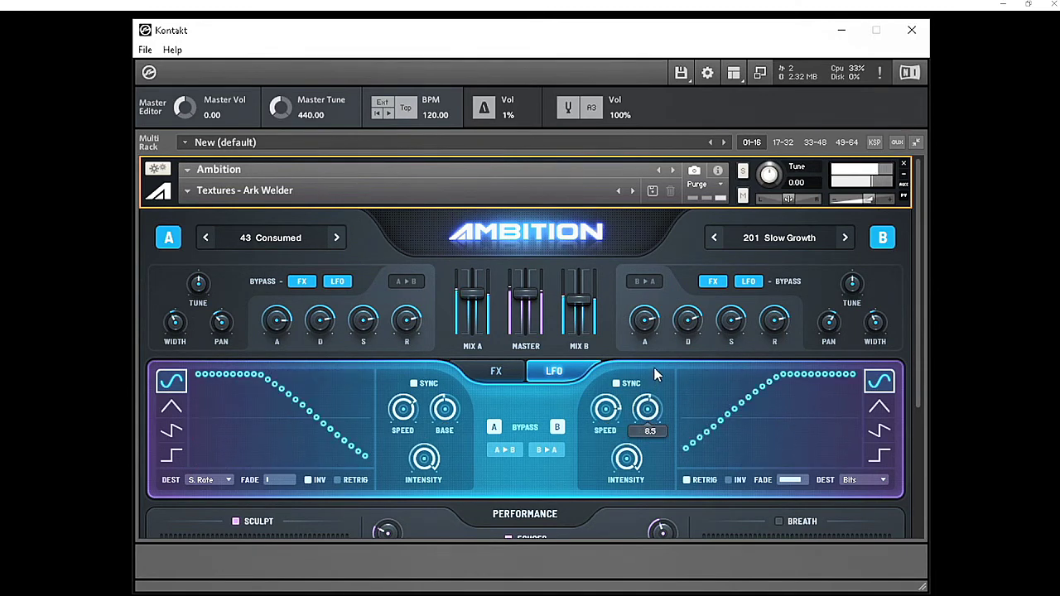
Raise LFO A base to 28.5kHz, set both LFO speeds to 1/32, and sweep the tuning
click(445, 407)
drag(448, 406, 460, 396)
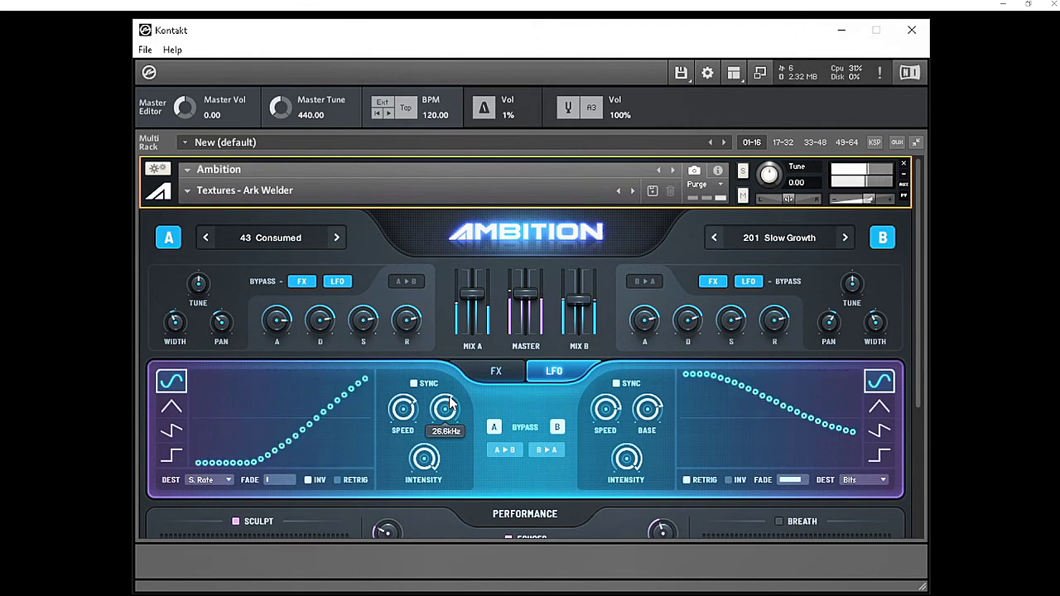
drag(403, 407, 405, 377)
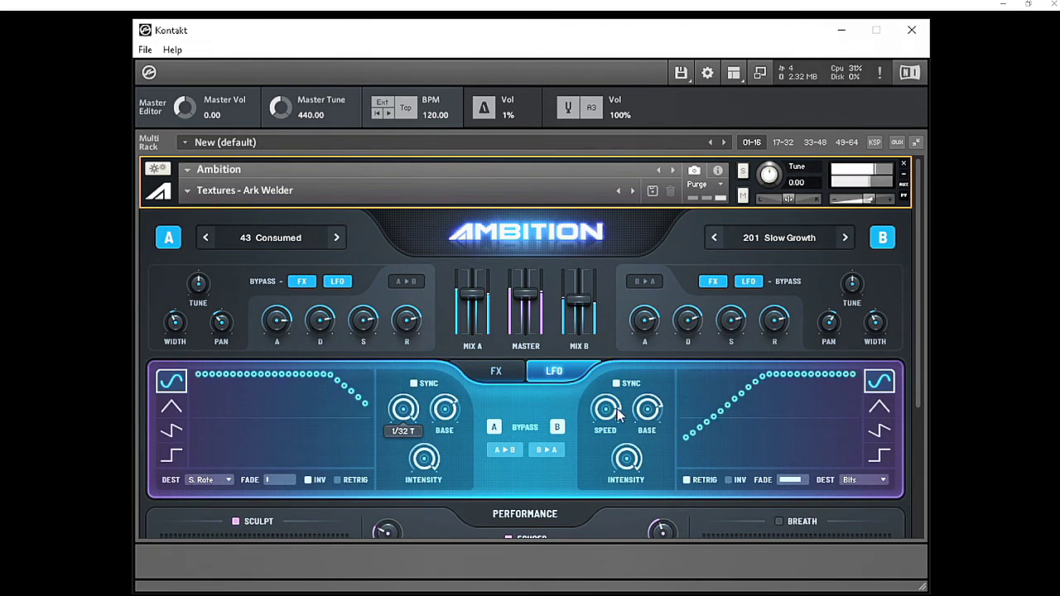
click(612, 396)
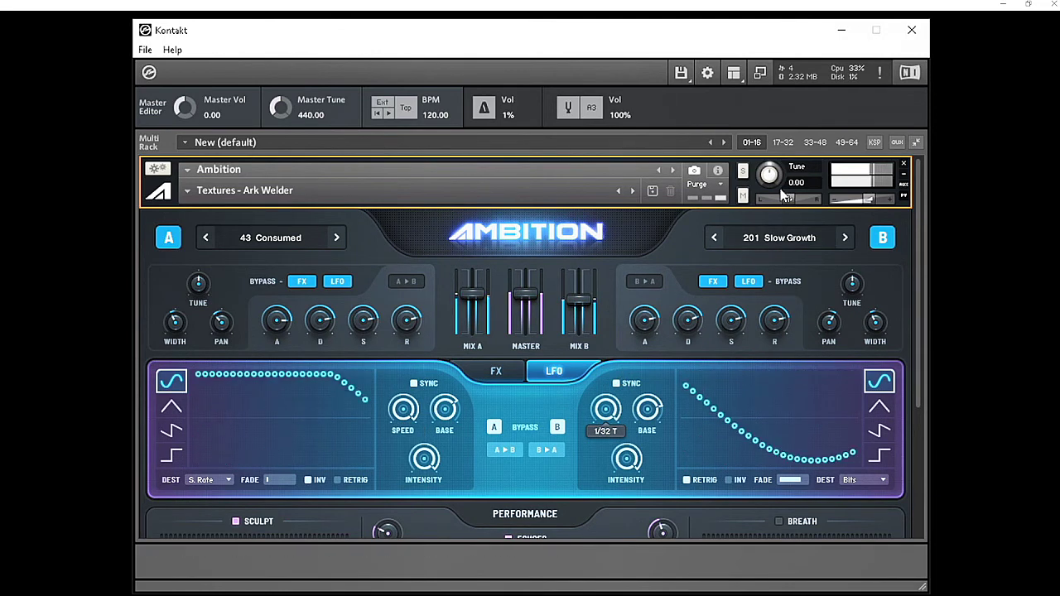
drag(770, 184, 766, 240)
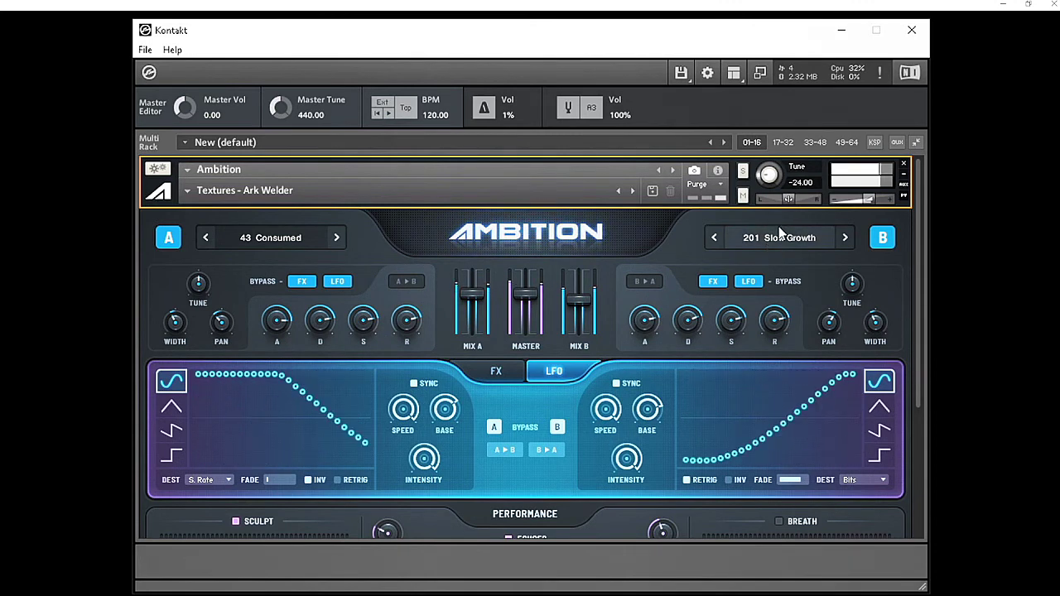
drag(770, 186, 746, 36)
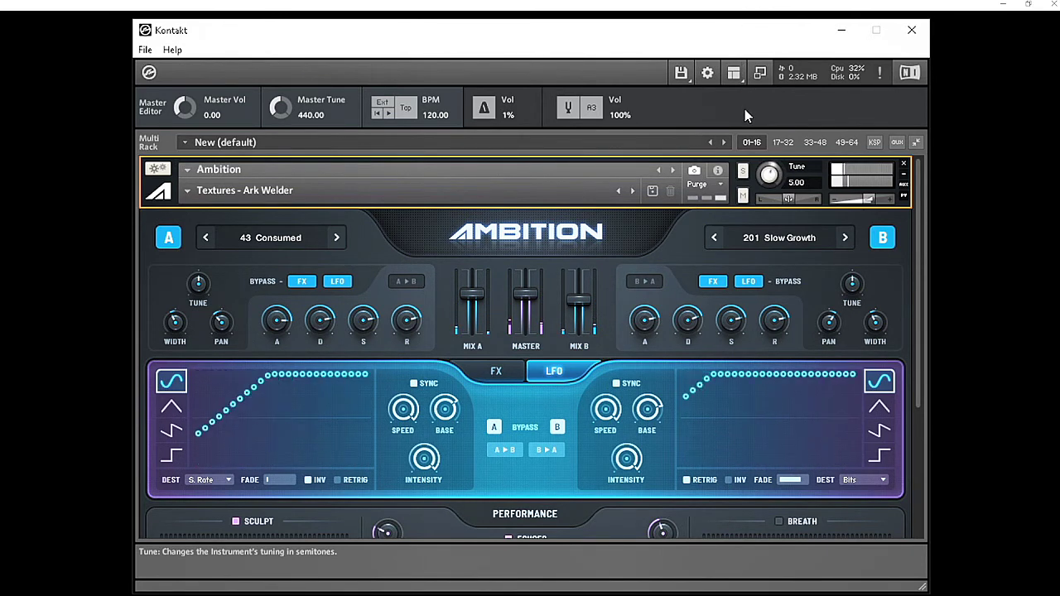
Load Textures - Delusion, then open and scroll through the A and B sample lists
click(632, 190)
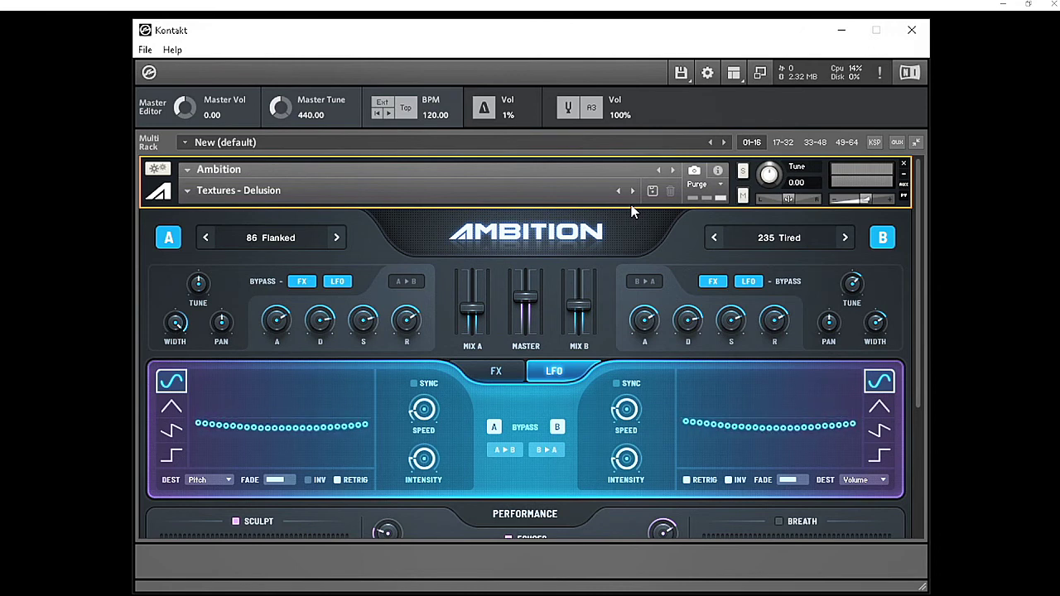
click(282, 237)
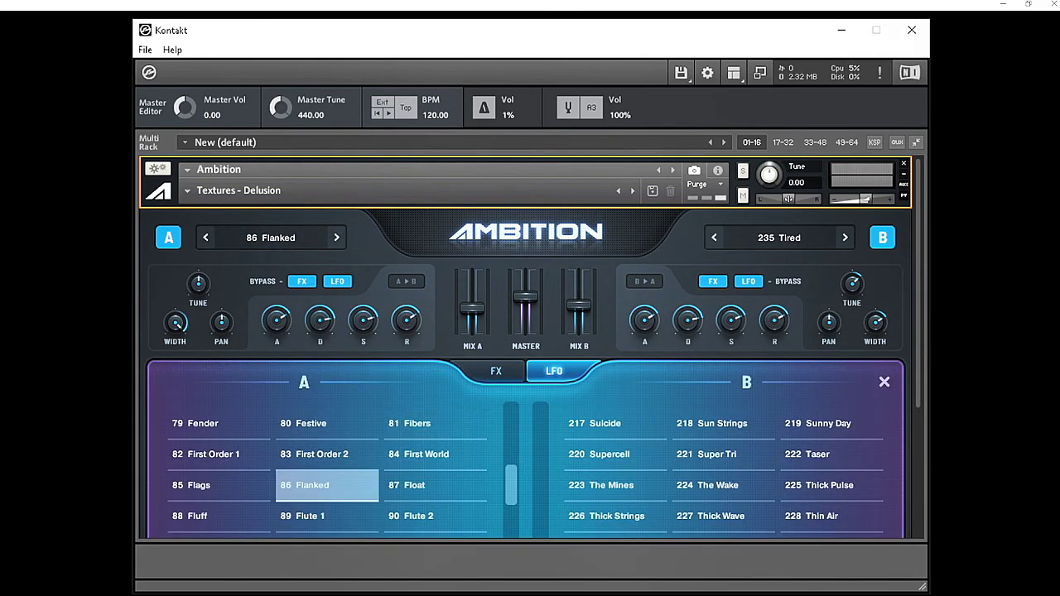
drag(924, 299, 924, 387)
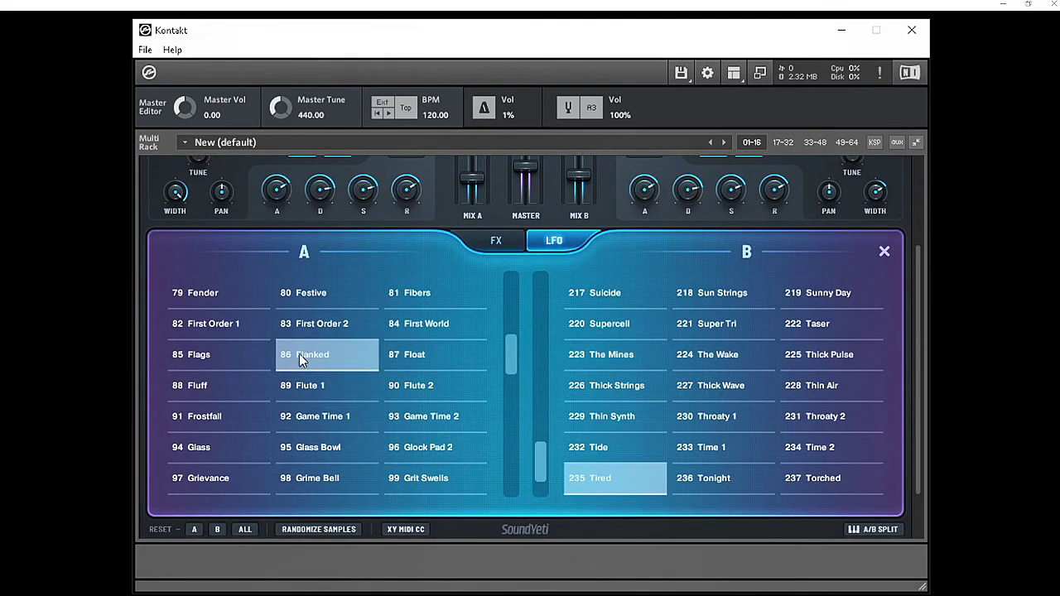
scroll(532, 361, down, 1)
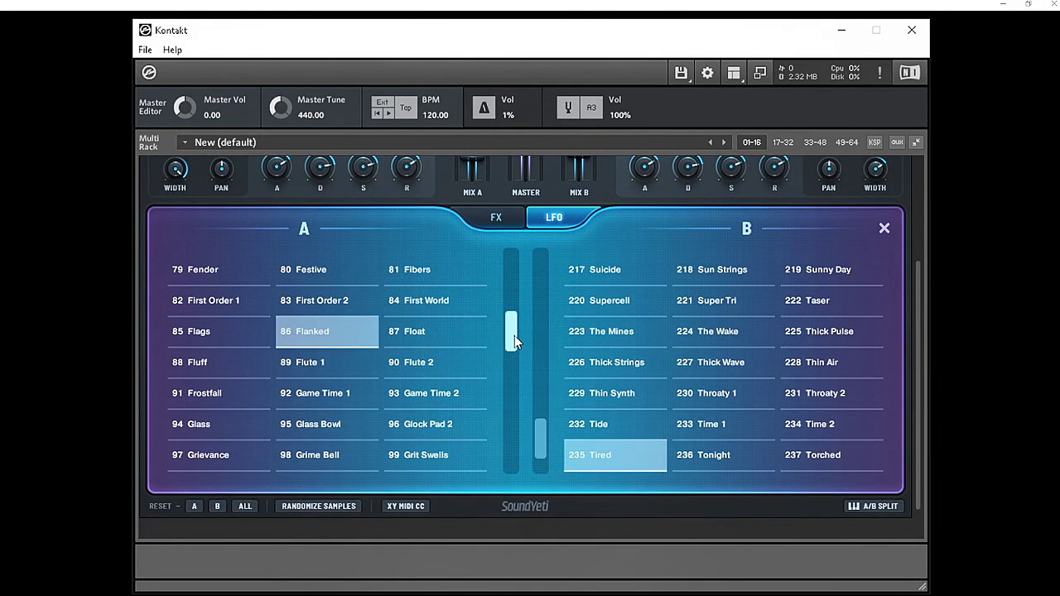
drag(513, 335, 511, 392)
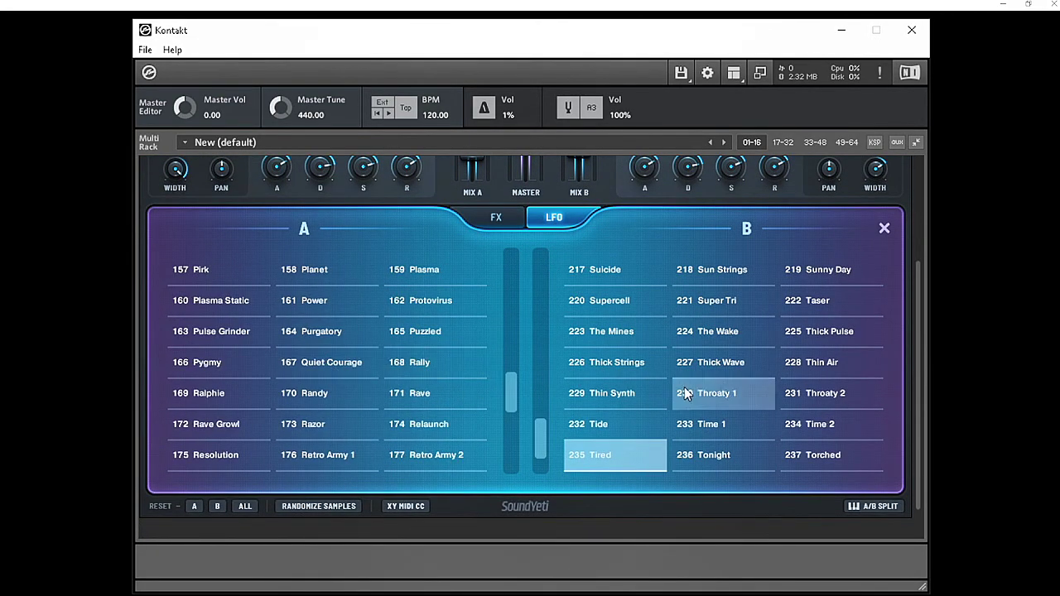
drag(542, 436, 542, 347)
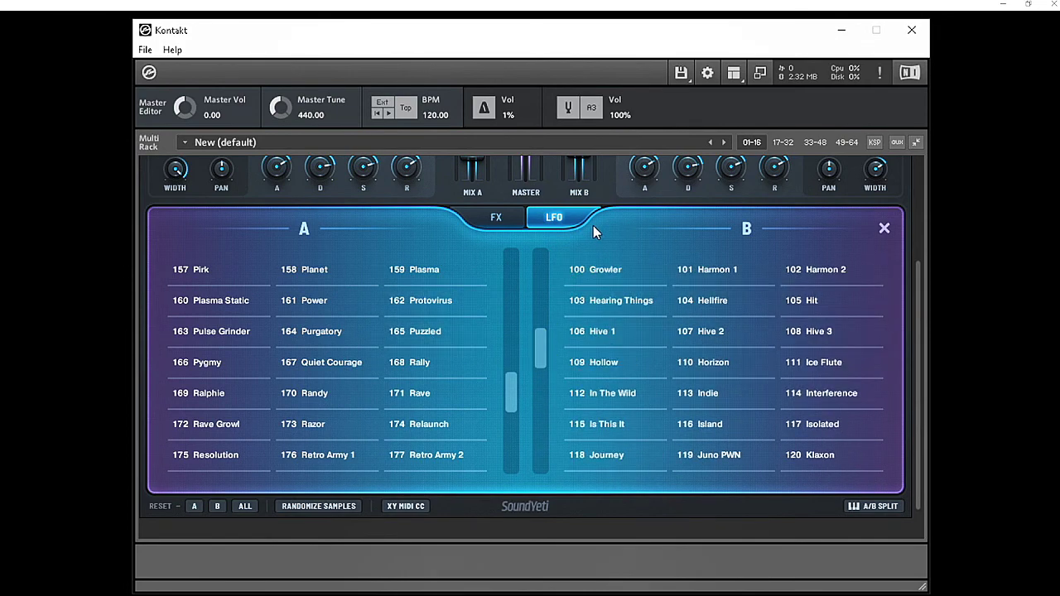
Return to the FX page and scroll down to the EQ and Performance sections
click(495, 219)
scroll(914, 293, down, 1)
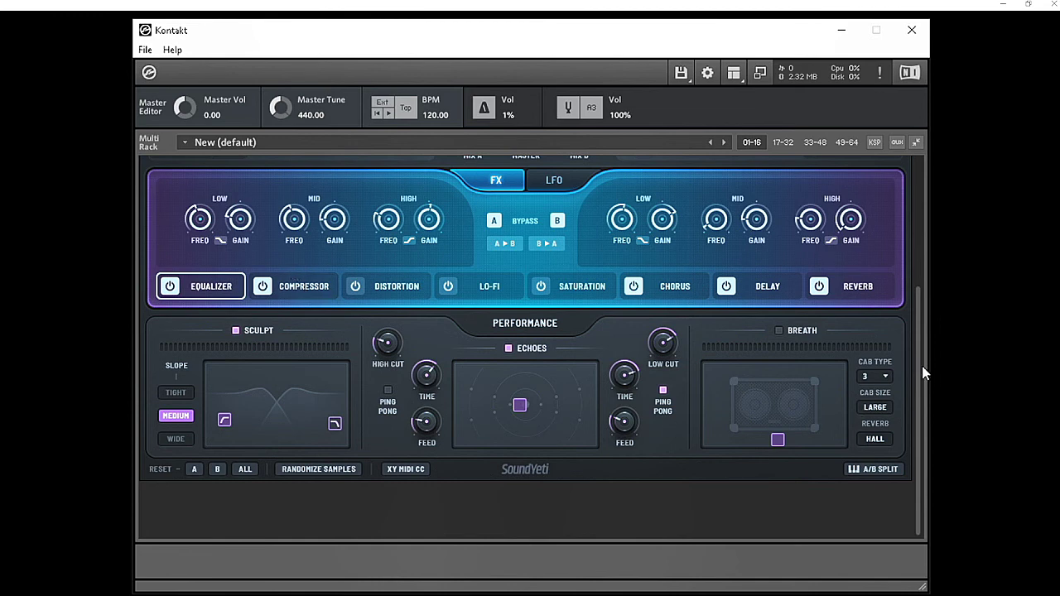
drag(924, 374, 924, 339)
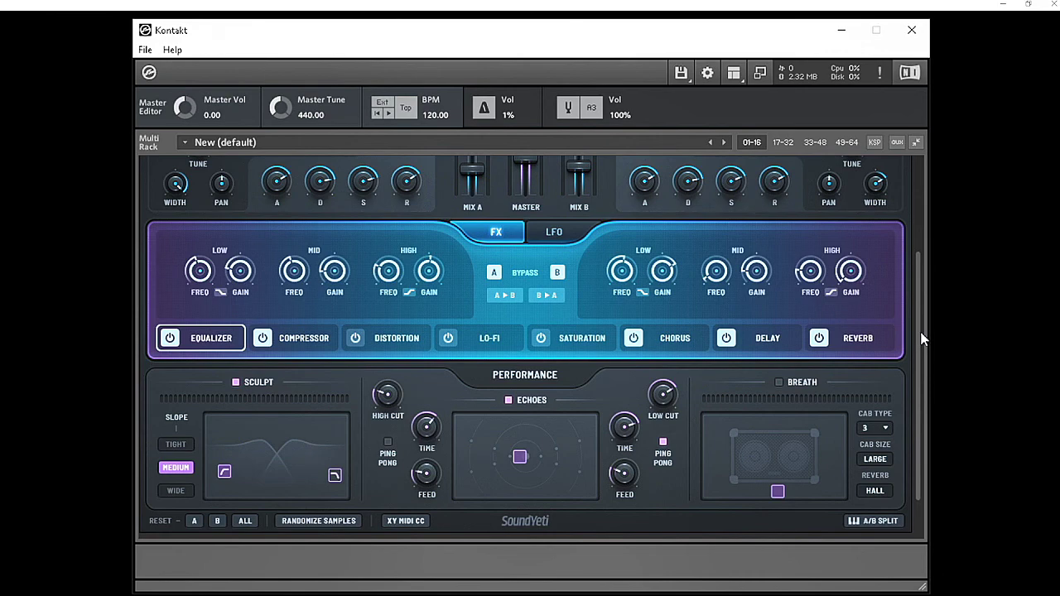
Scroll the rack to the top to show the full Ambition instrument with the Textures - Delusion snapshot
drag(923, 338, 925, 202)
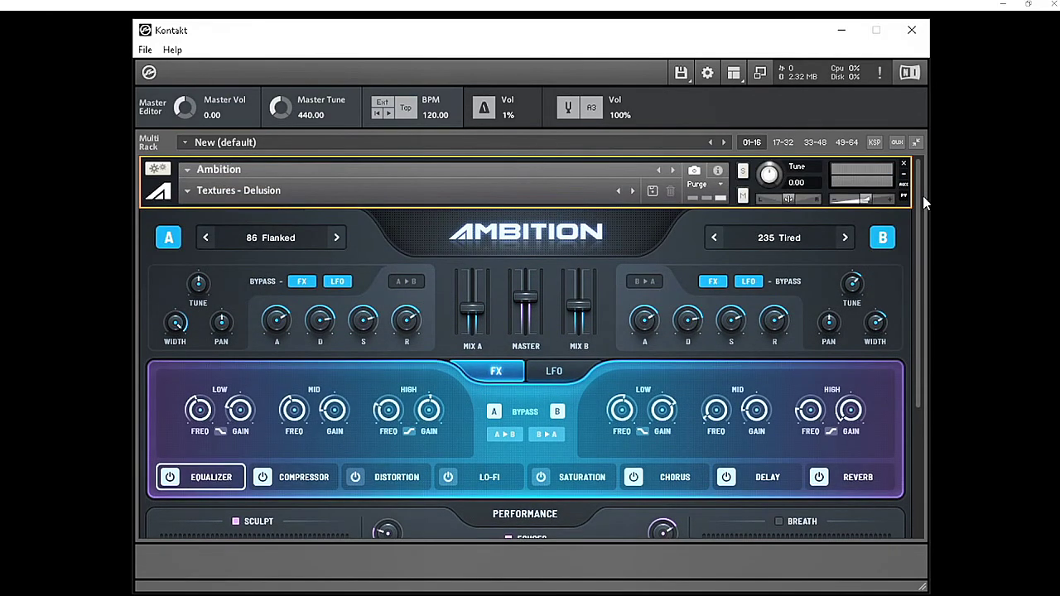